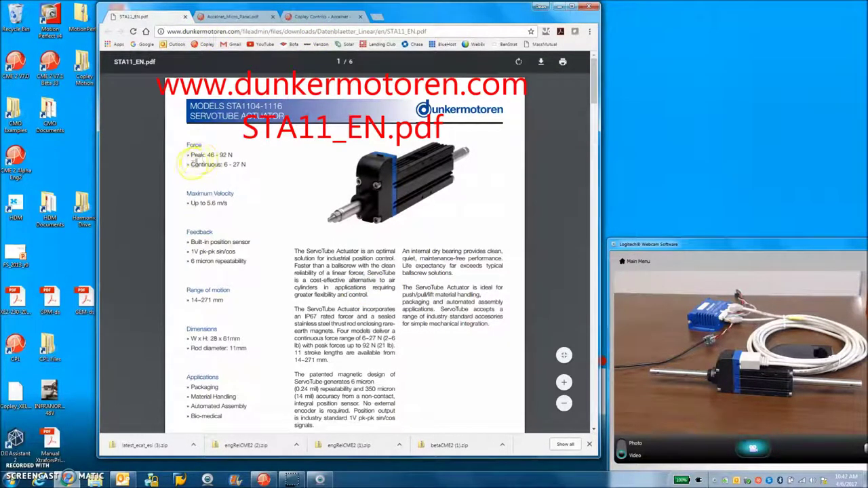
Highlight the 6-27 N continuous force, 46-92 N peak force and 6 micron repeatability specs.
drag(191, 165, 244, 165)
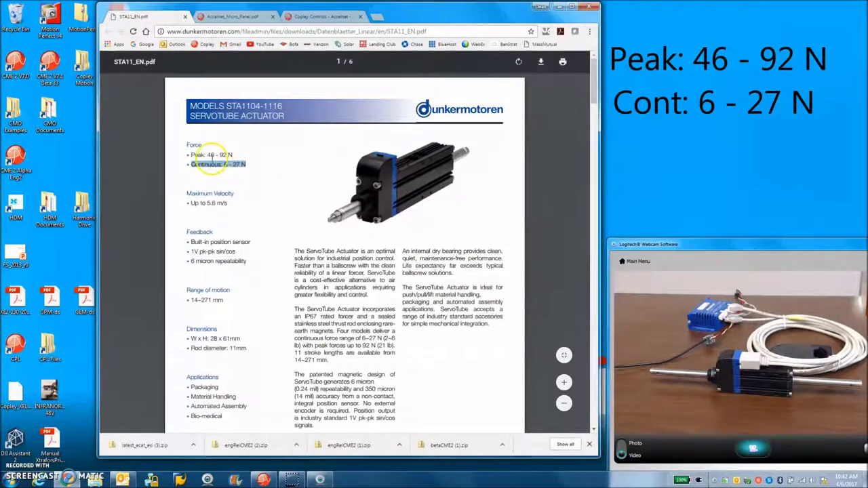
drag(191, 154, 233, 155)
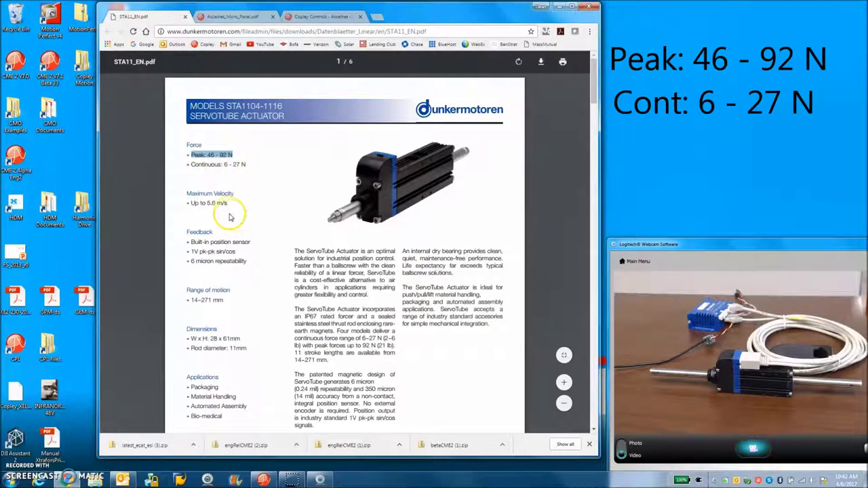
mouse_move(188, 252)
mouse_down()
mouse_move(237, 252)
mouse_move(188, 263)
mouse_up()
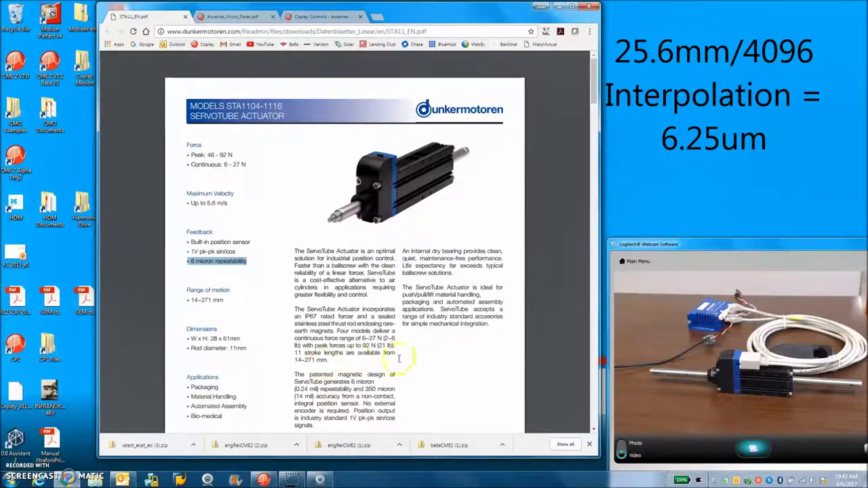
Scroll the STA11 tables down to Order Codes on page 6, then switch to the Accelnet Micro Panel datasheet.
scroll(229, 382, down, 5)
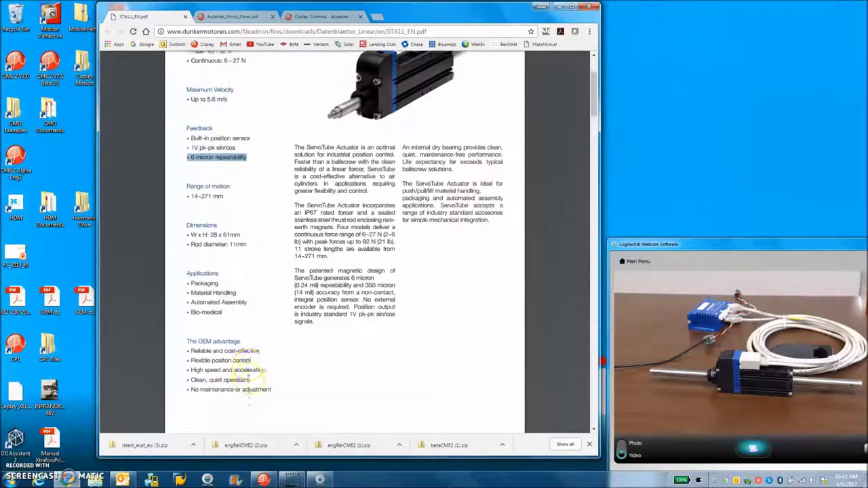
scroll(249, 378, down, 3)
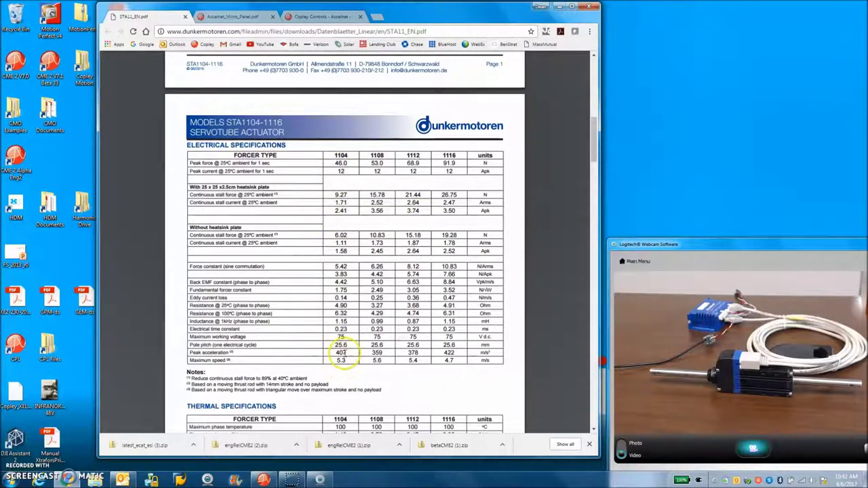
scroll(402, 350, down, 1)
scroll(402, 350, down, 8)
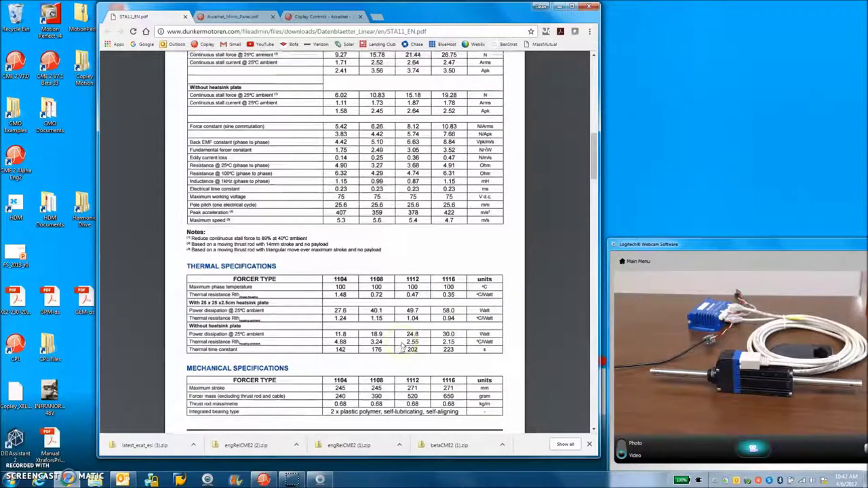
scroll(402, 349, down, 3)
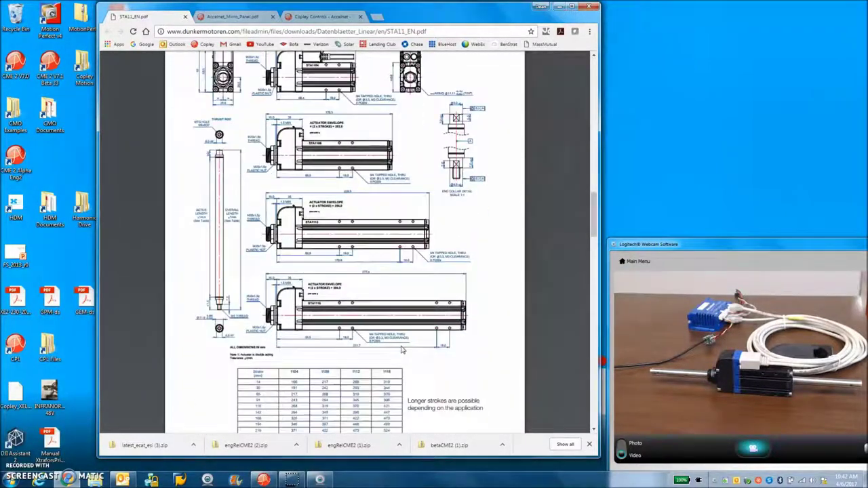
scroll(401, 350, down, 6)
scroll(313, 284, up, 4)
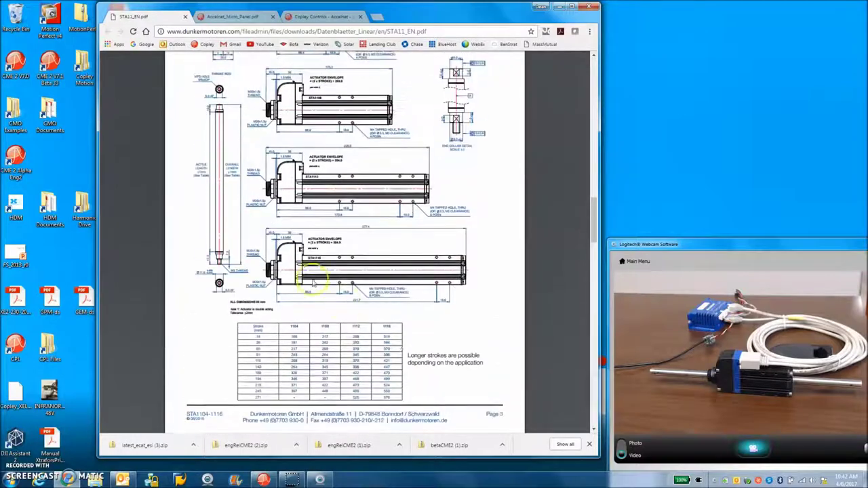
scroll(311, 358, down, 14)
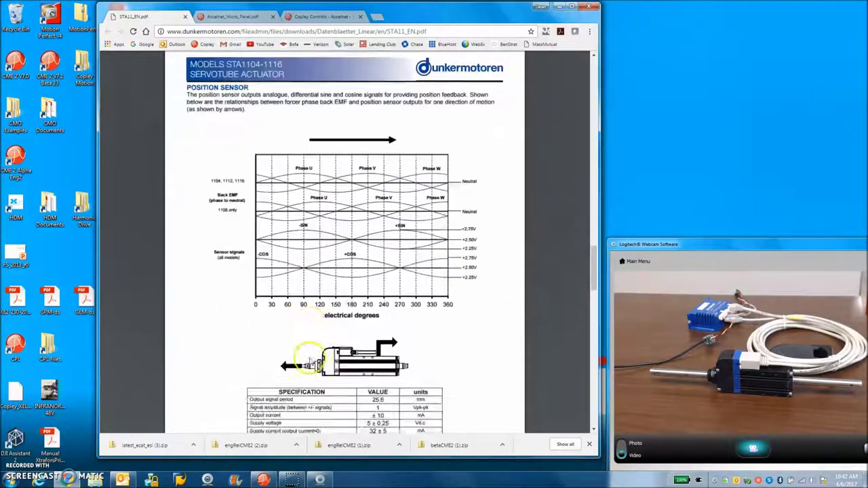
scroll(310, 357, down, 8)
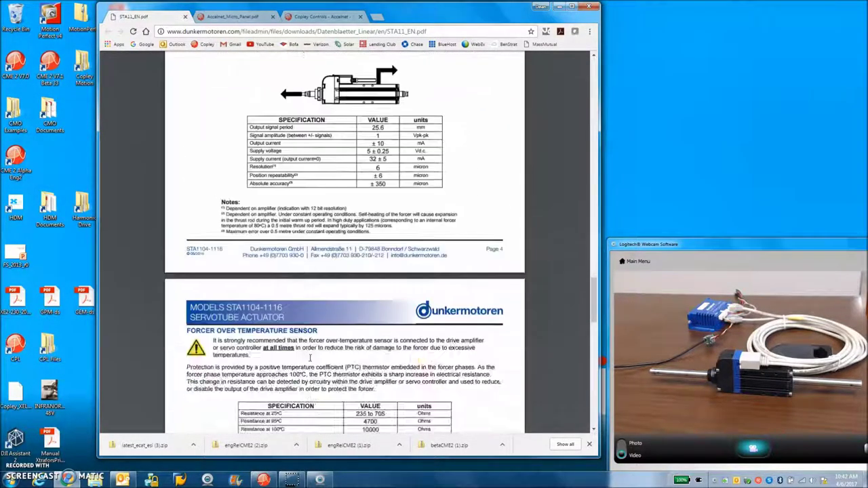
scroll(310, 361, down, 3)
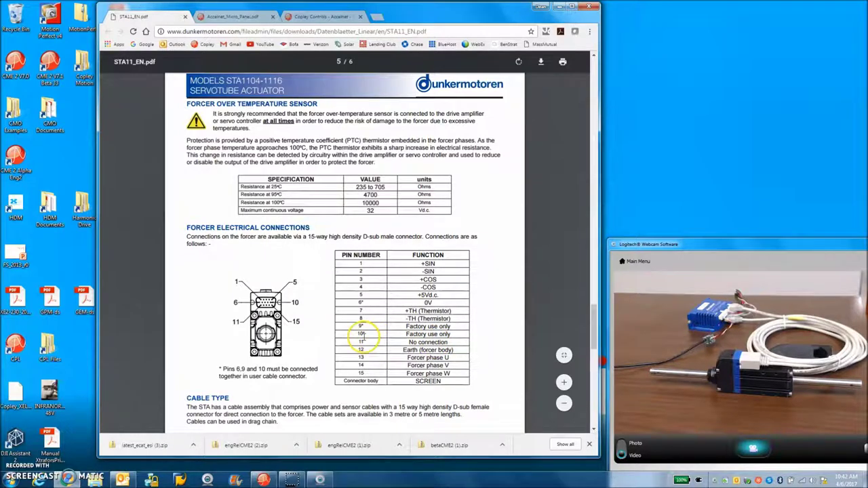
scroll(363, 336, down, 10)
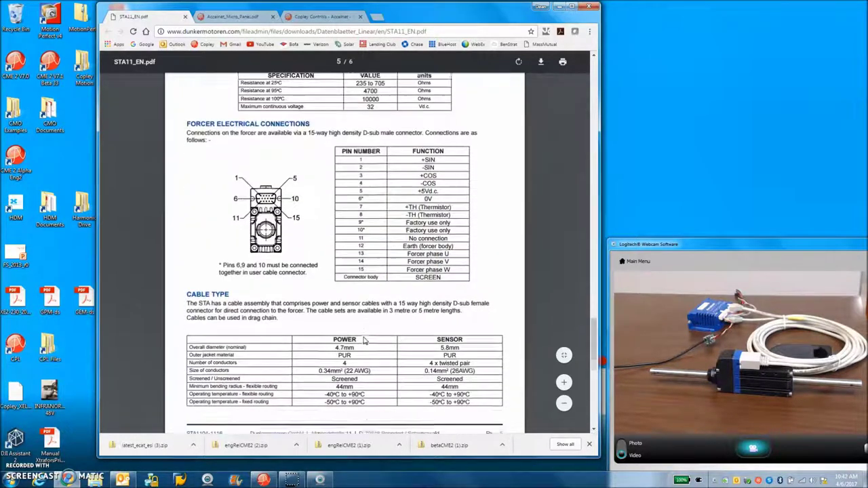
scroll(364, 337, down, 6)
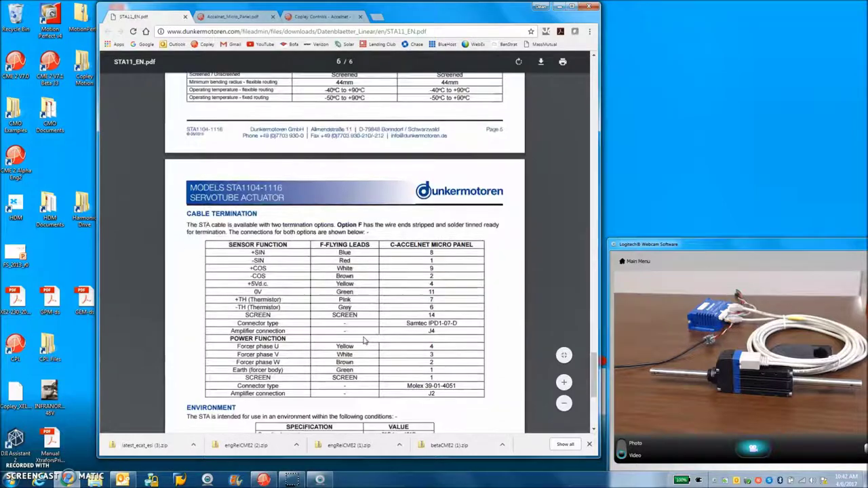
scroll(387, 285, down, 5)
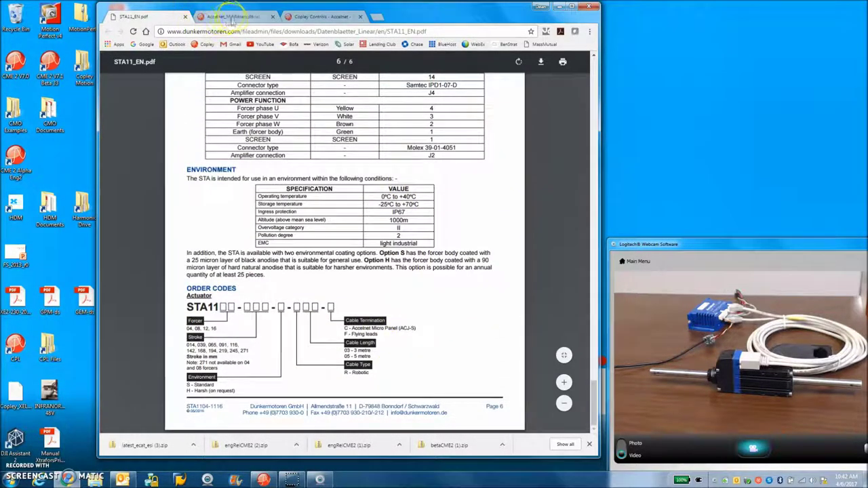
click(230, 16)
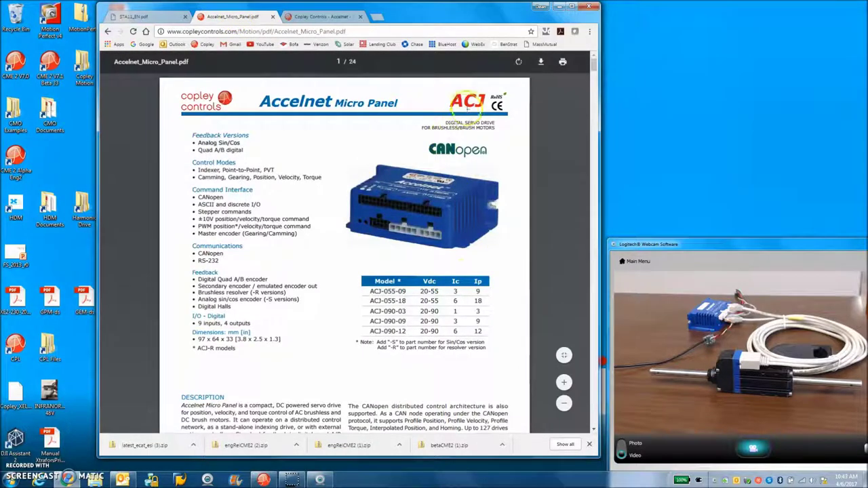
Highlight the Sin/Cos part-number note and the ACJ-090-09 model row, then move to the Accelnet Plus page.
mouse_move(390, 344)
mouse_down()
mouse_move(495, 346)
mouse_move(392, 345)
mouse_up()
click(465, 365)
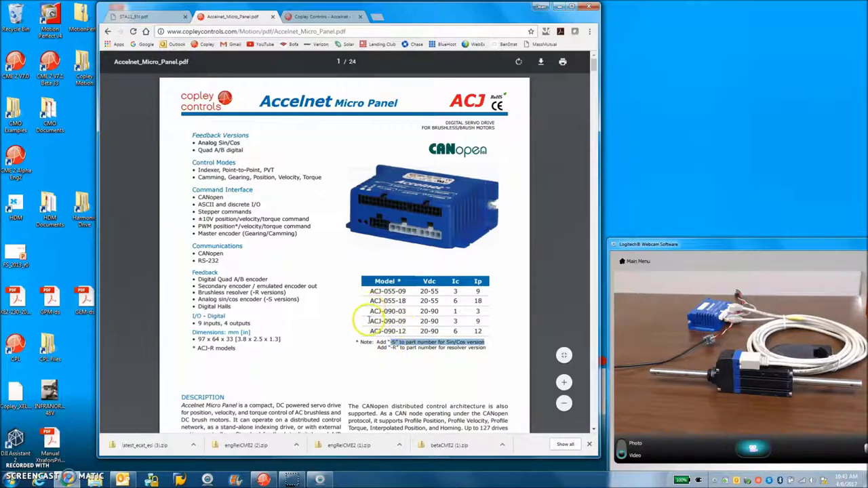
drag(370, 322, 489, 322)
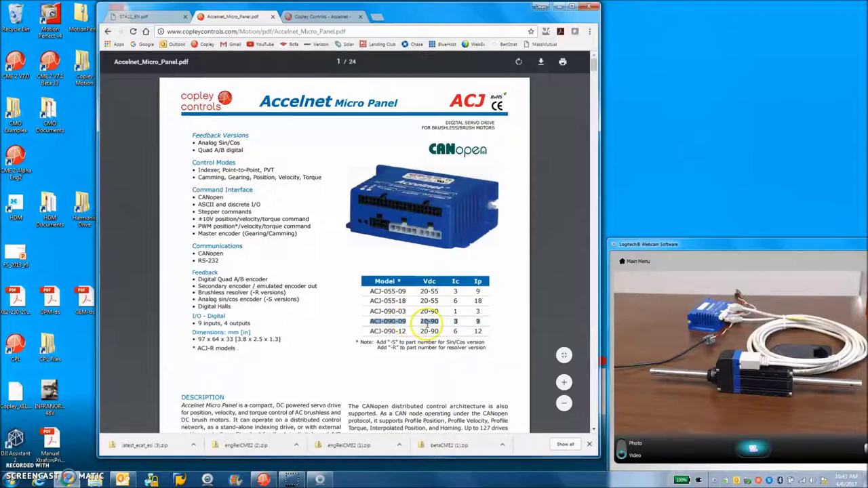
click(435, 378)
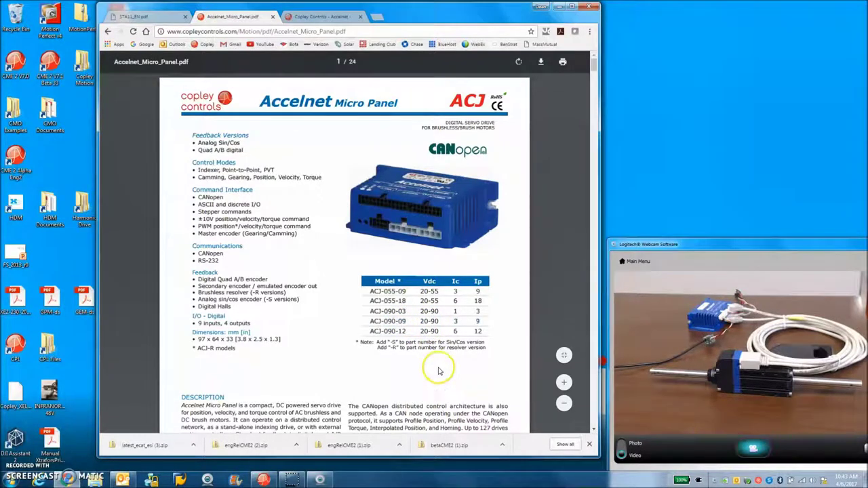
click(319, 17)
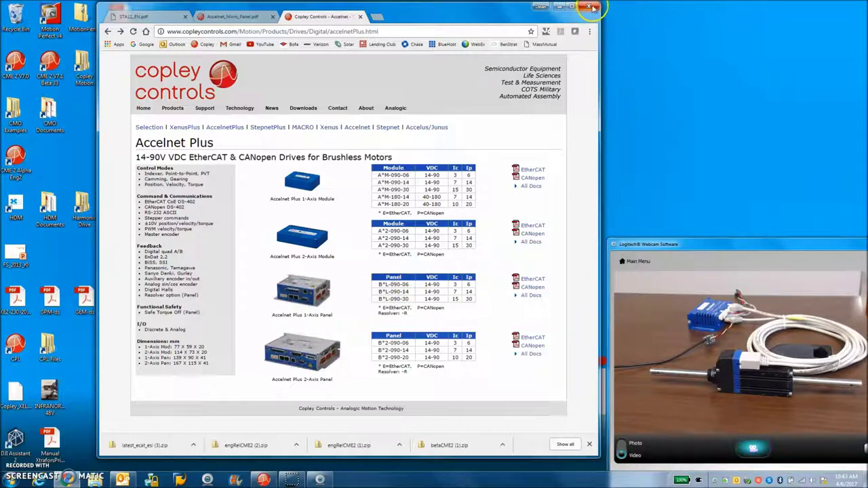
Close Chrome and launch CME 2 V7.0.
click(592, 7)
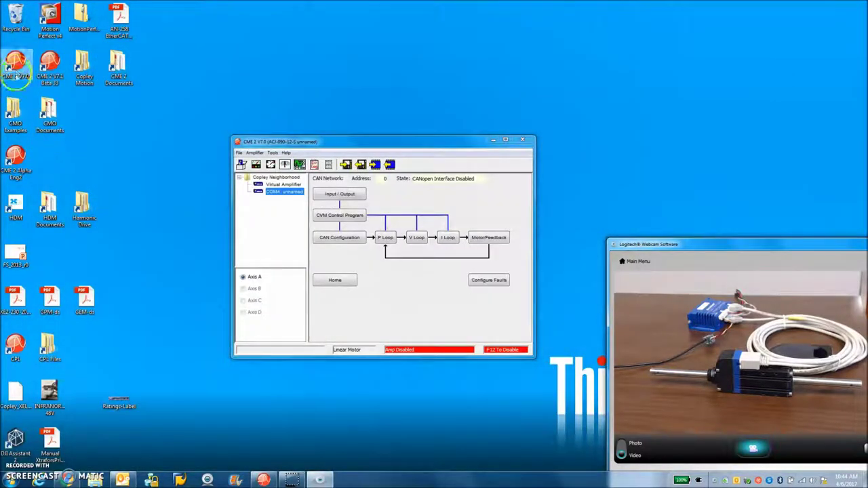
double_click(17, 75)
drag(313, 143, 322, 145)
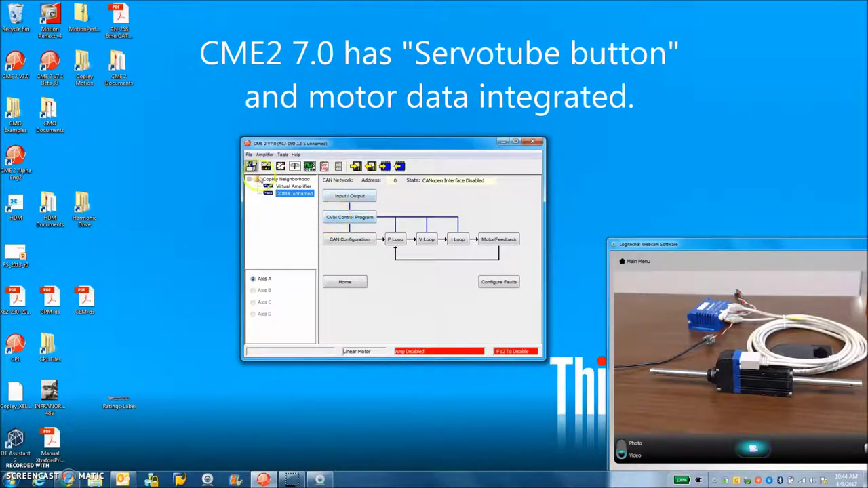
In Basic Setup, choose the ServoTube STA 1104 motor and acknowledge both 75 Vdc bus voltage warnings.
click(251, 166)
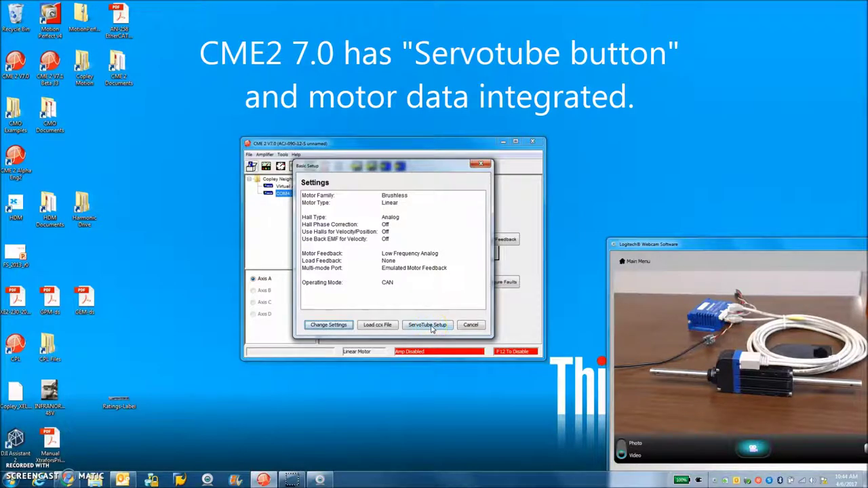
click(428, 325)
click(404, 204)
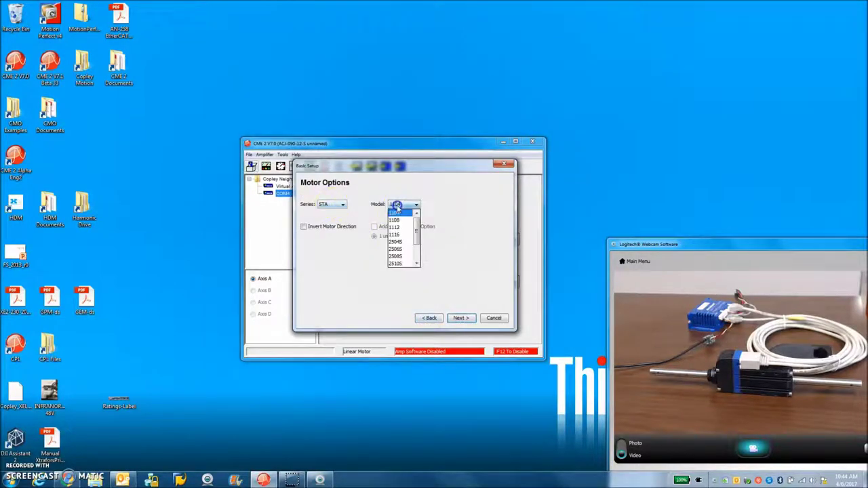
click(397, 213)
click(461, 318)
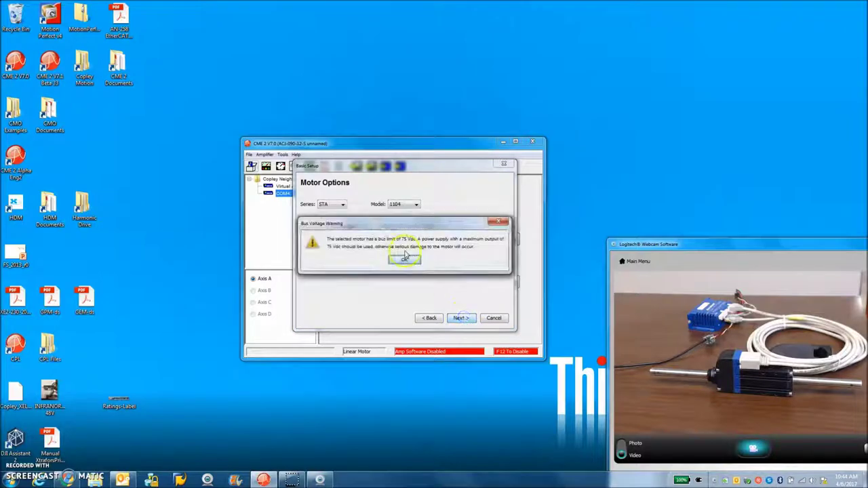
click(399, 259)
click(399, 258)
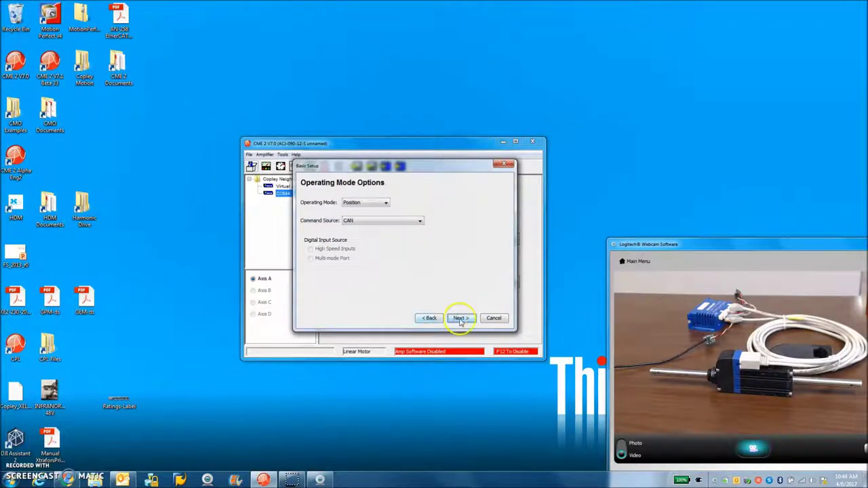
Keep Position mode with CAN command source, finish setup, and save to amplifier flash.
click(378, 203)
click(399, 222)
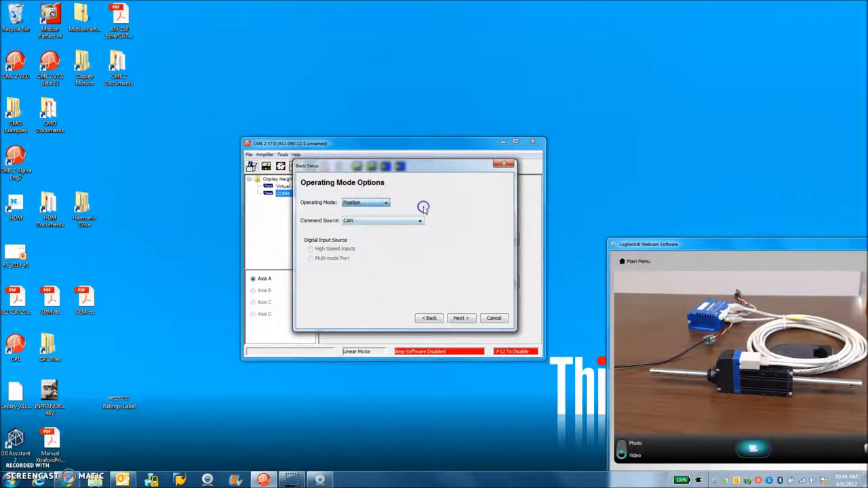
click(398, 222)
click(446, 239)
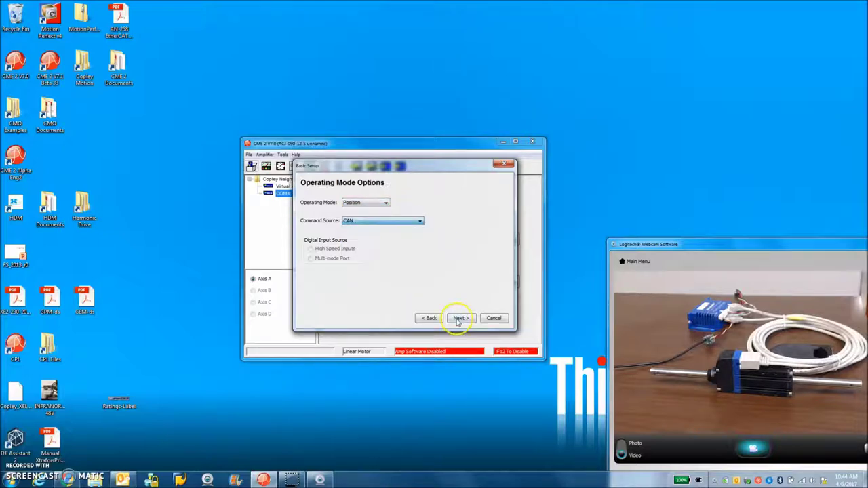
click(457, 318)
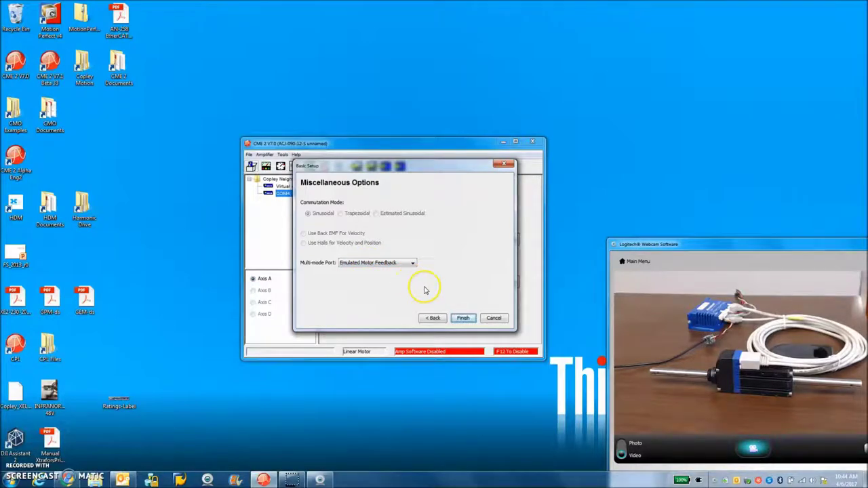
click(463, 318)
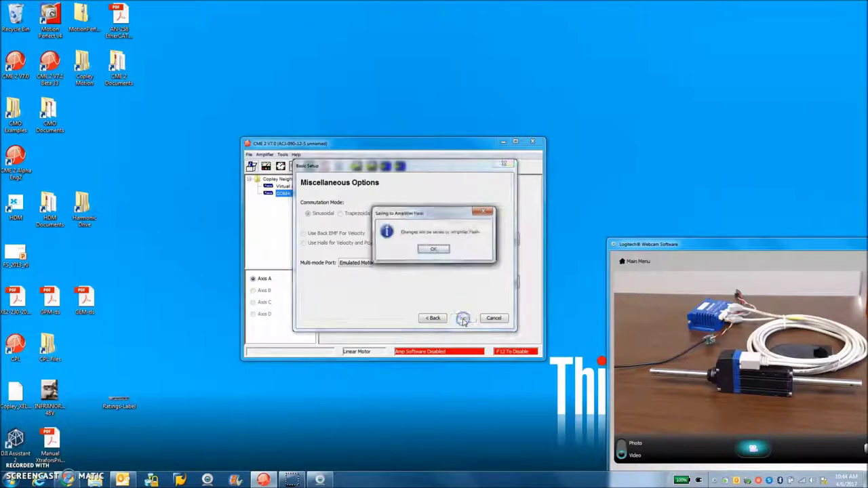
click(429, 253)
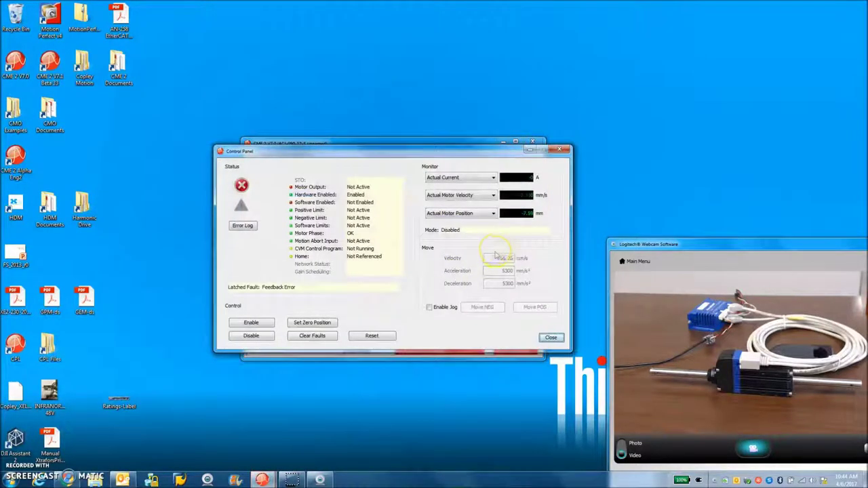
Clear the latched Feedback Error fault and close the Control Panel.
click(328, 333)
drag(409, 152, 360, 152)
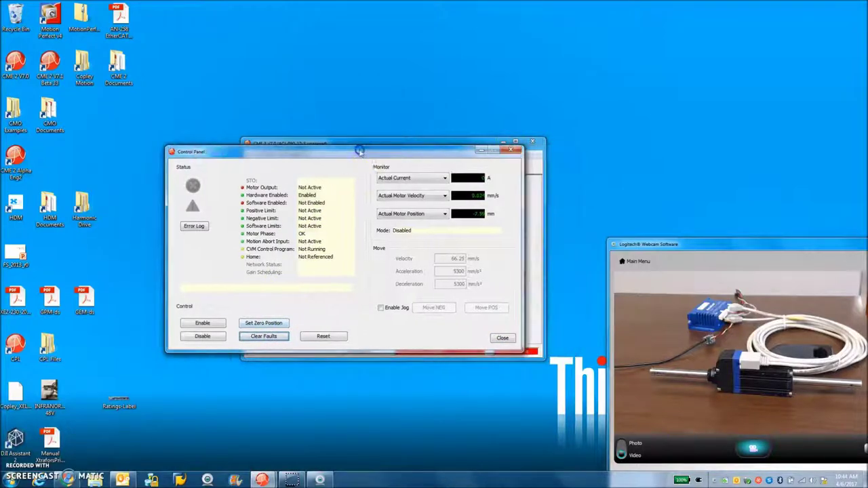
click(509, 149)
Check the Motor/Feedback feedback values (25.6 mm pitch, 4096 counts/pole), then return to the Motor tab.
click(498, 239)
click(323, 151)
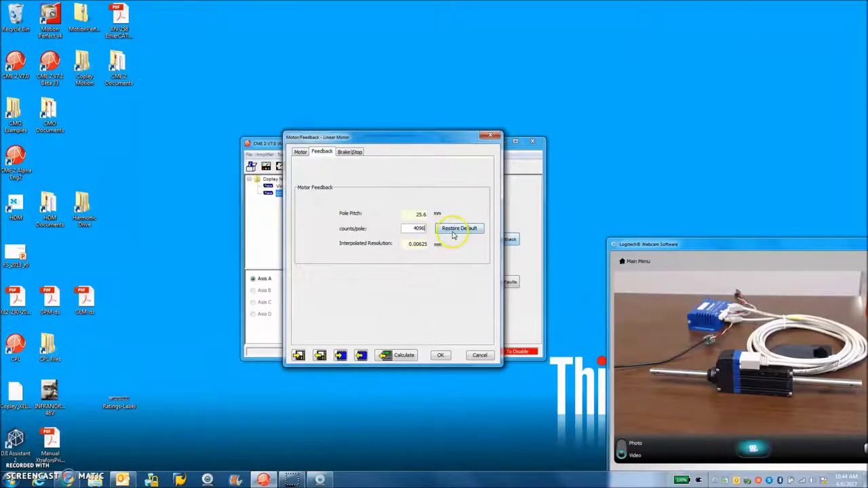
drag(407, 228, 419, 230)
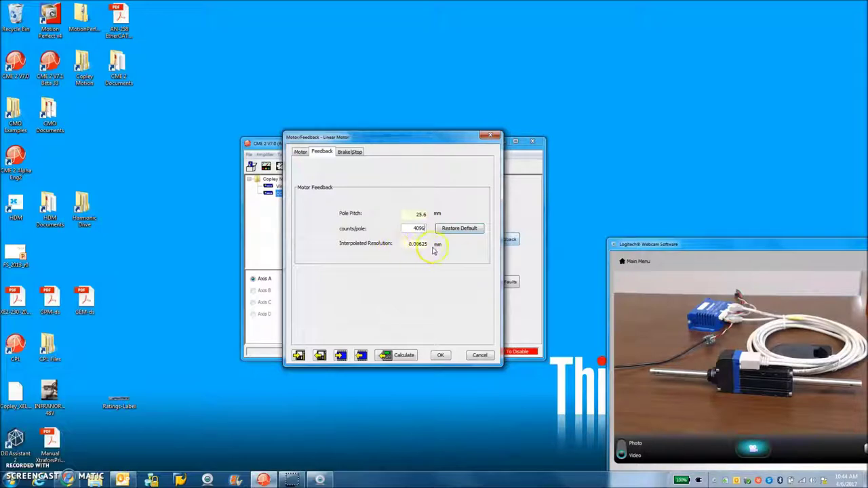
click(300, 153)
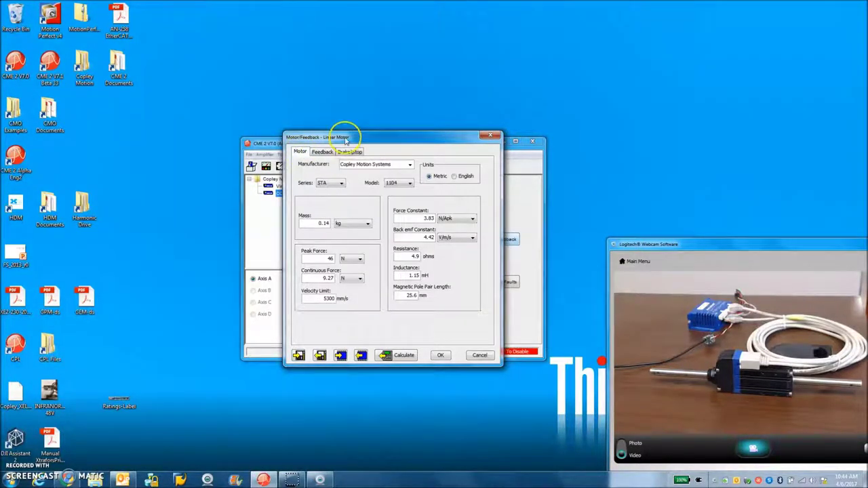
drag(345, 138, 396, 139)
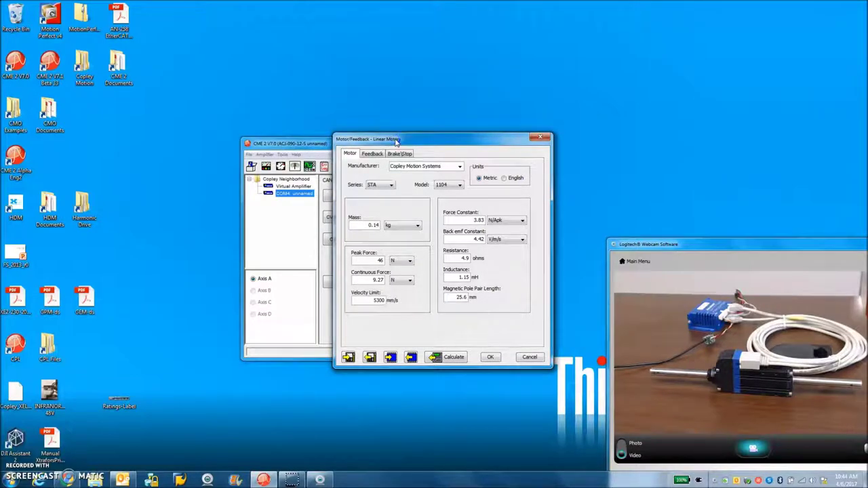
drag(396, 140, 401, 139)
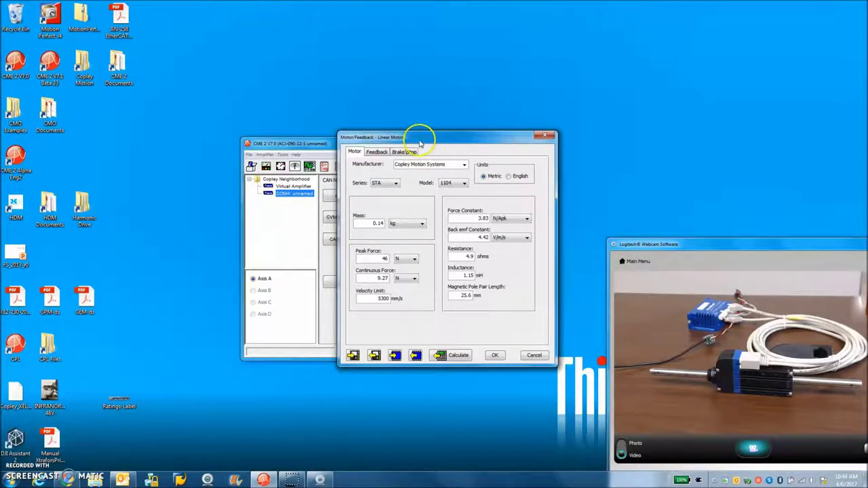
Calculate amplifier settings from the STA 1104 data, accept the gains, and save the amplifier data to flash.
click(456, 184)
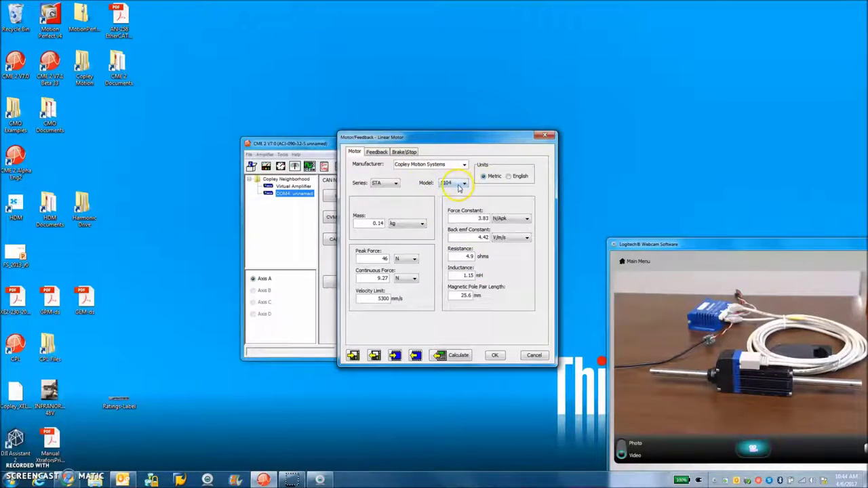
click(548, 136)
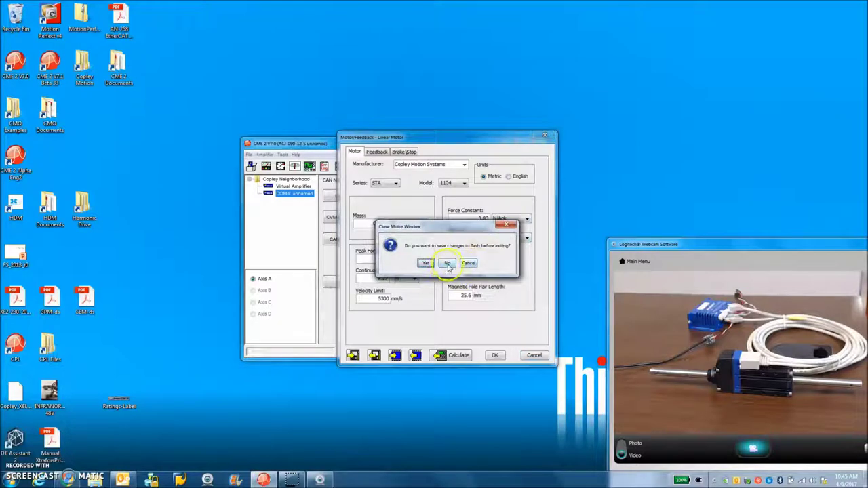
click(453, 266)
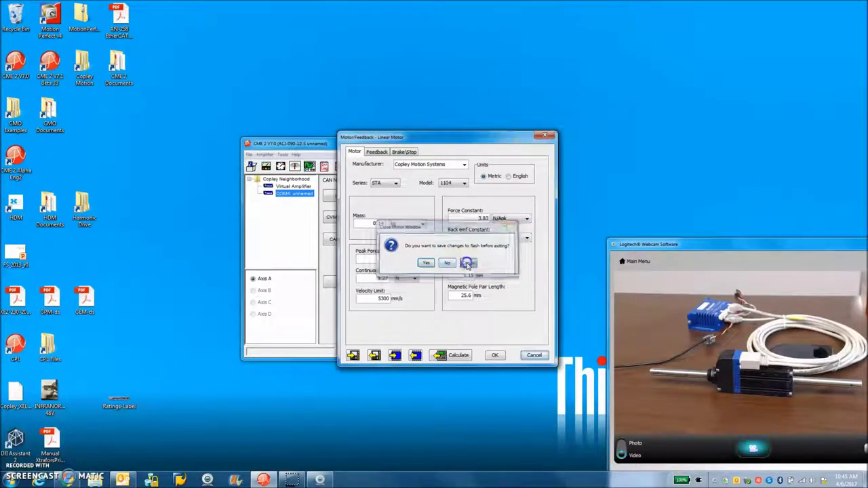
click(456, 355)
click(446, 266)
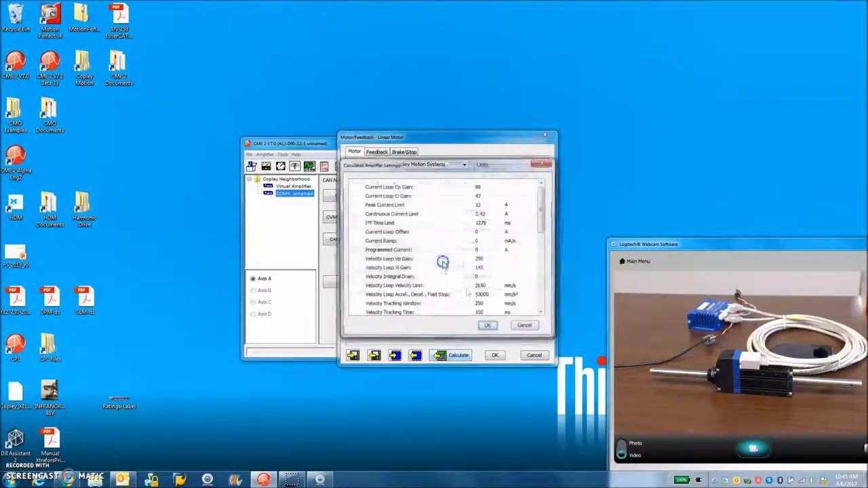
click(489, 328)
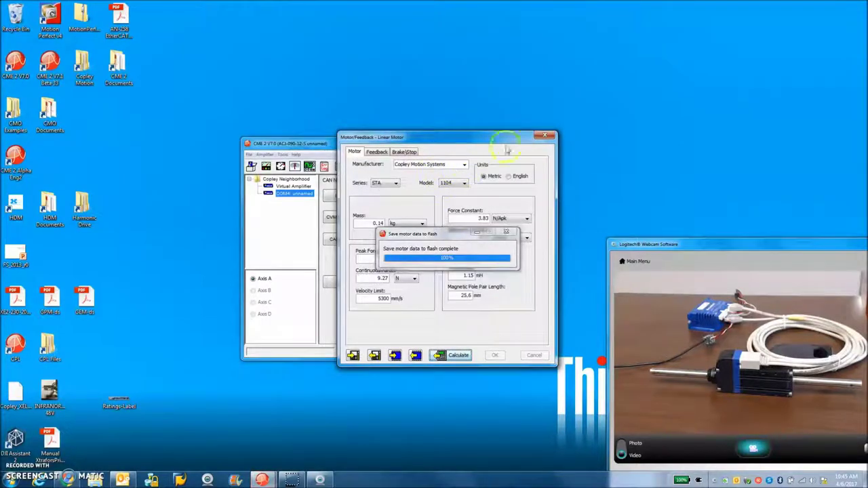
click(513, 135)
click(392, 268)
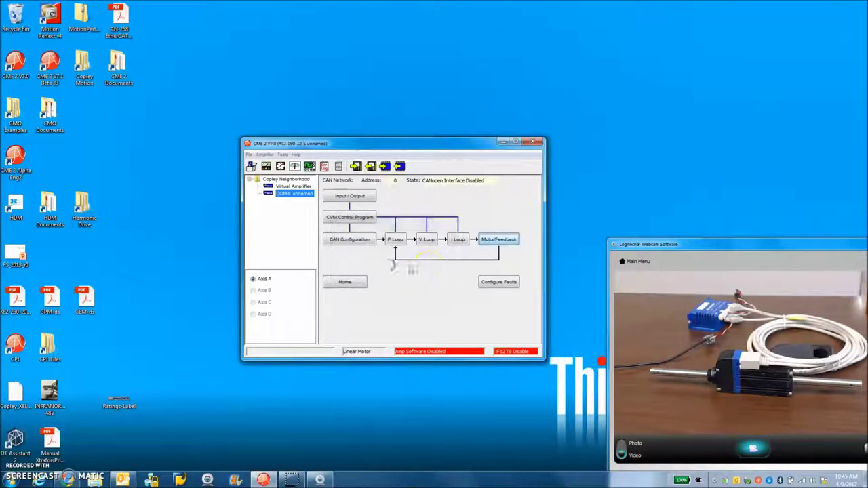
click(266, 167)
Enable jogging and jog the ServoTube actuator negative, then positive to about 66 mm.
click(427, 308)
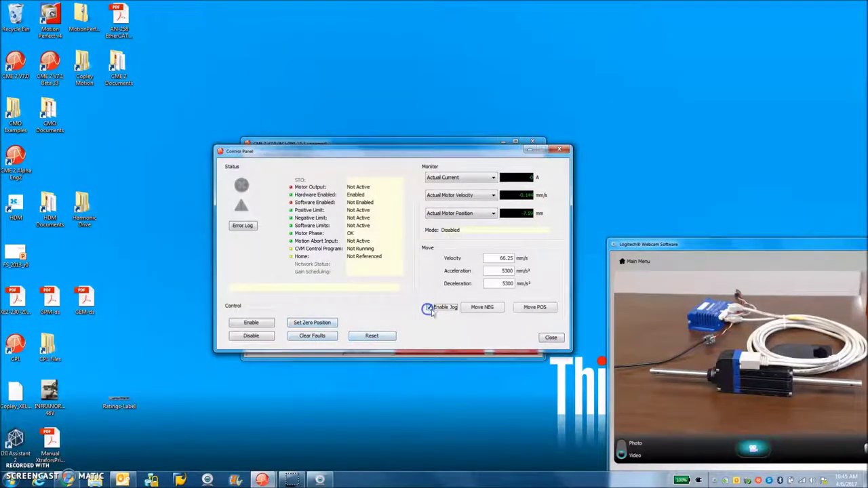
click(481, 307)
click(533, 307)
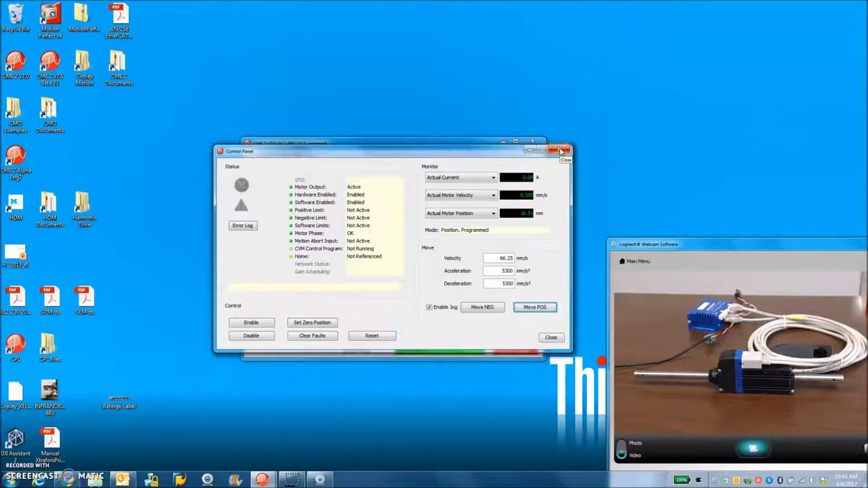
Exit CME 2 V7.0 without saving to flash and without CAN control.
click(560, 151)
click(535, 142)
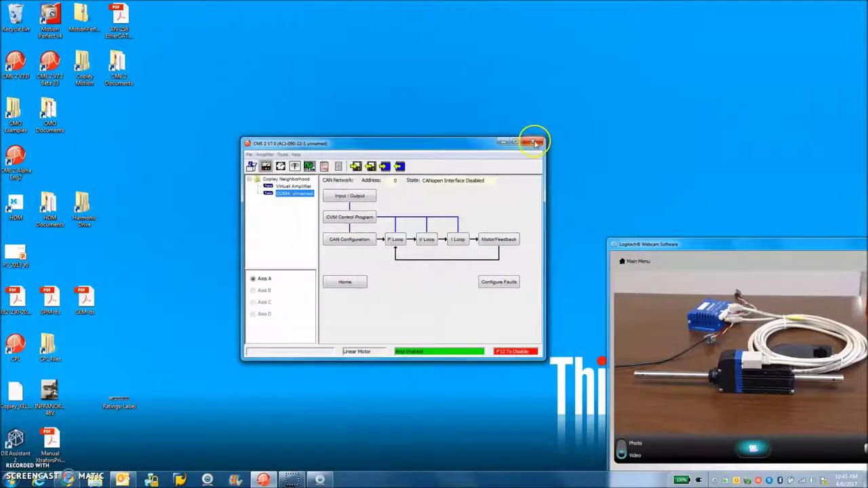
click(392, 264)
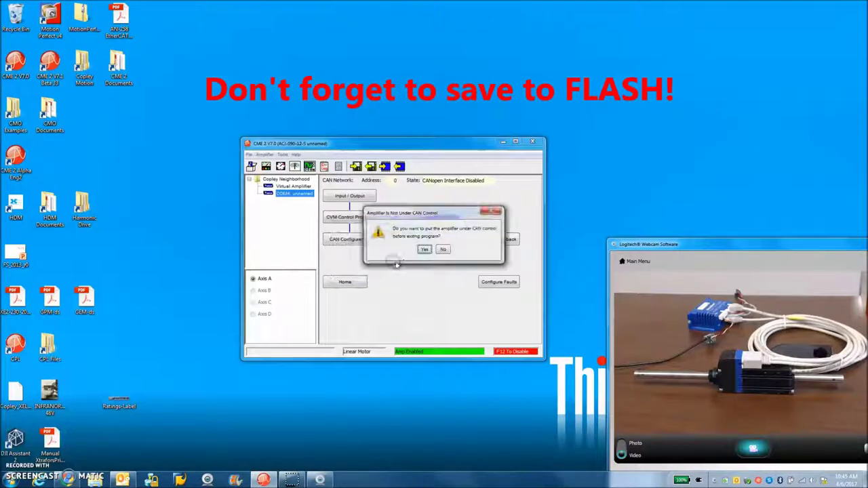
click(440, 207)
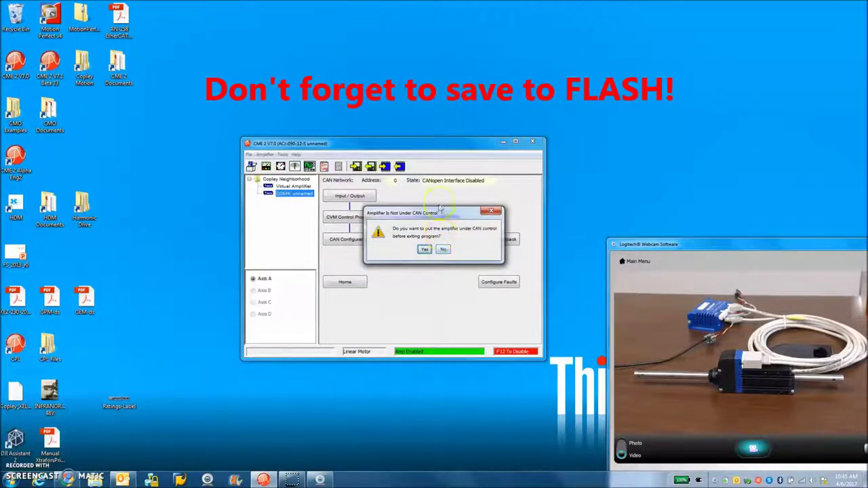
click(442, 250)
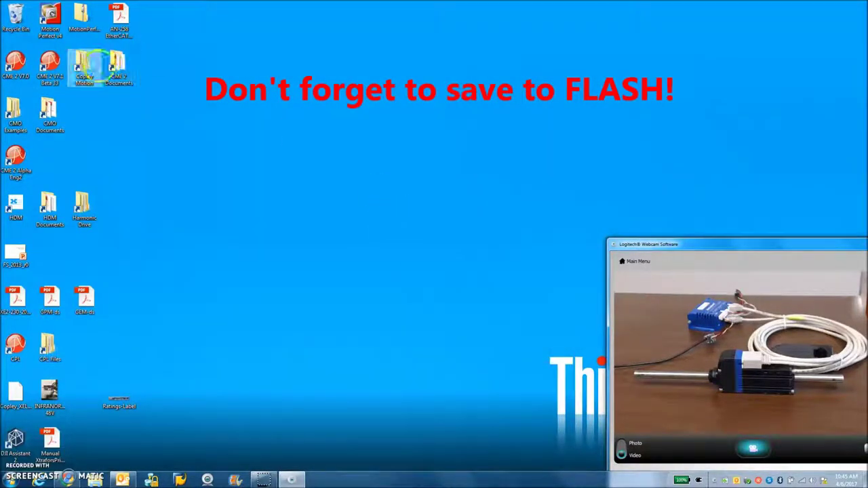
Launch CME 2 V7.1 Beta and connect to the drive on serial port COM4 at 115200 baud.
click(54, 63)
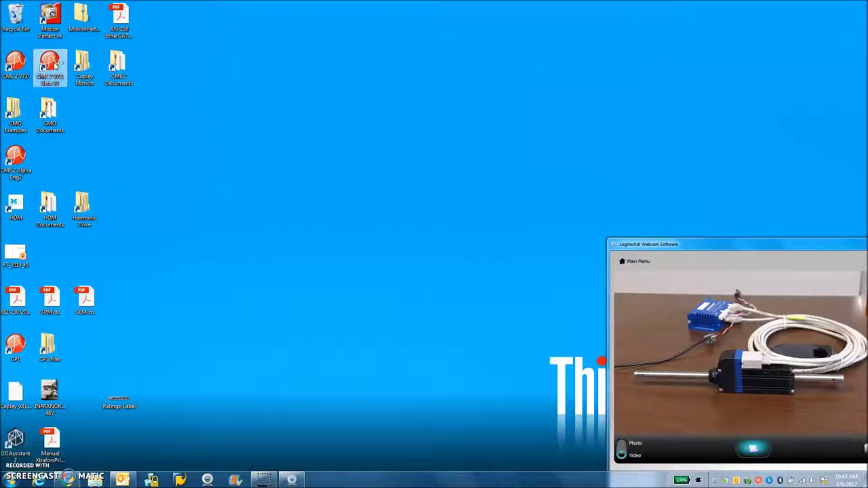
double_click(54, 63)
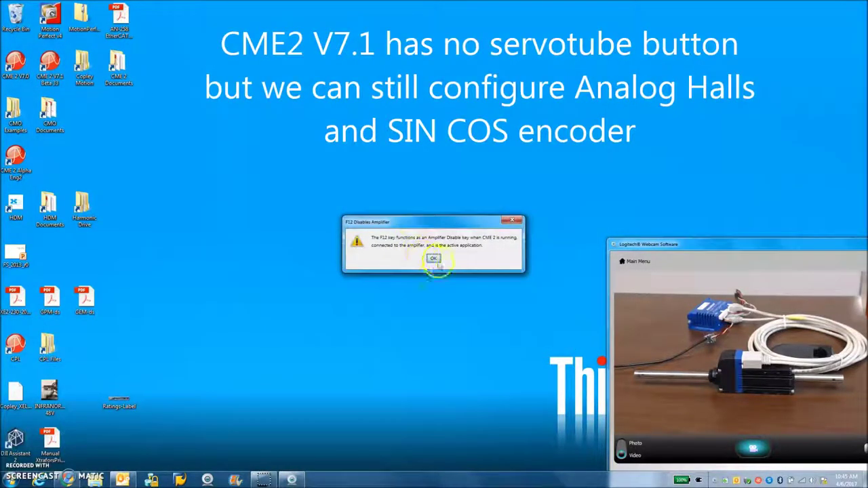
click(435, 259)
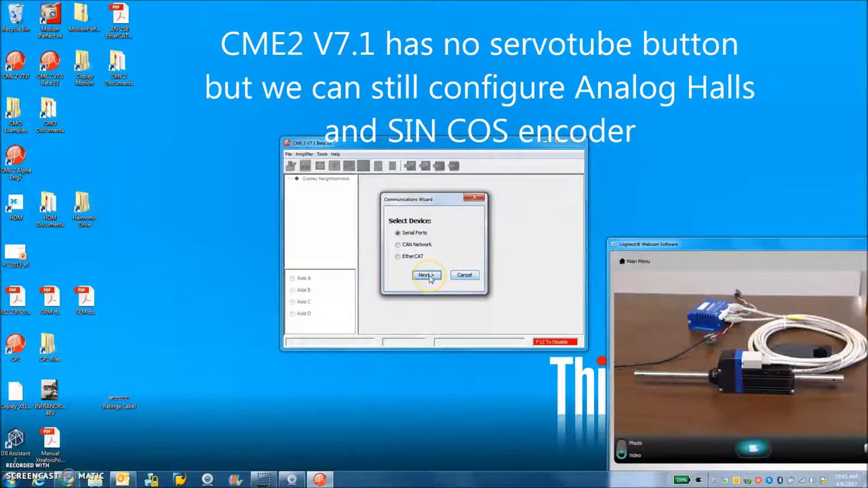
click(427, 276)
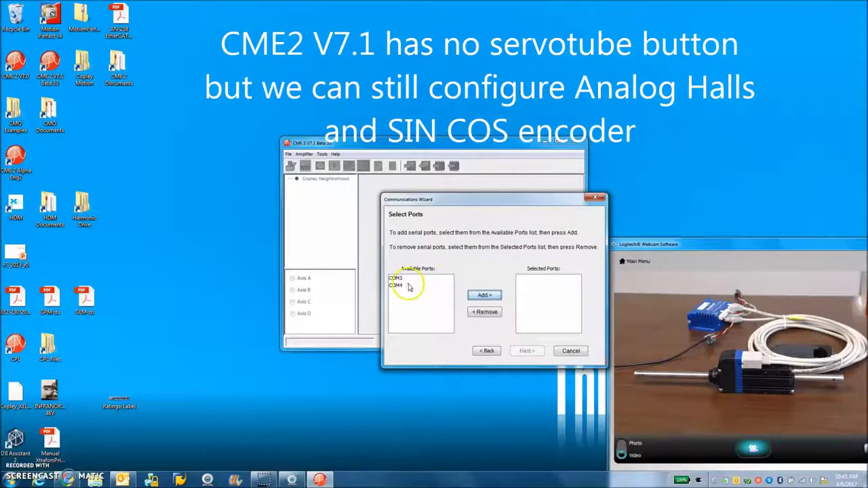
click(407, 286)
click(475, 296)
click(525, 350)
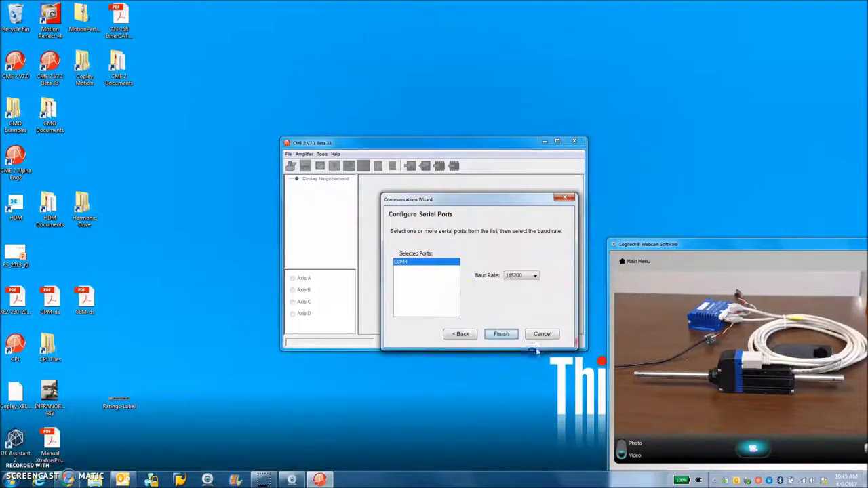
click(502, 334)
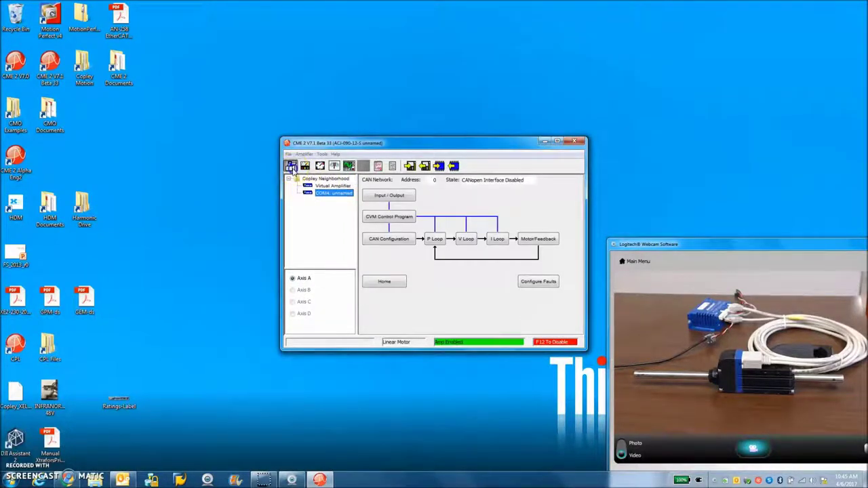
Rerun Basic Setup with Low Frequency Analog motor feedback and Position mode via CAN.
click(366, 318)
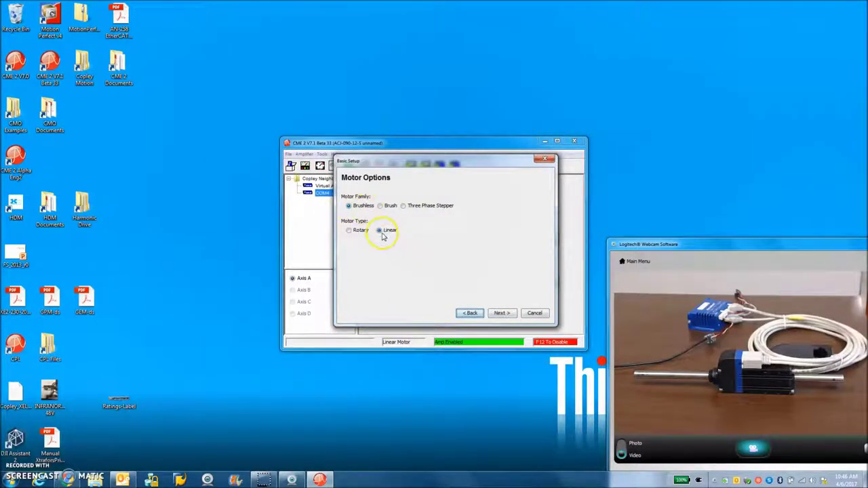
click(502, 313)
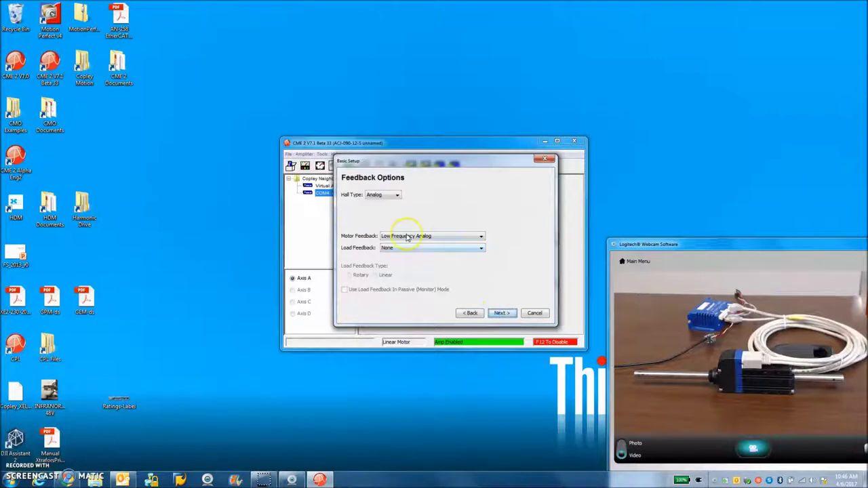
click(454, 240)
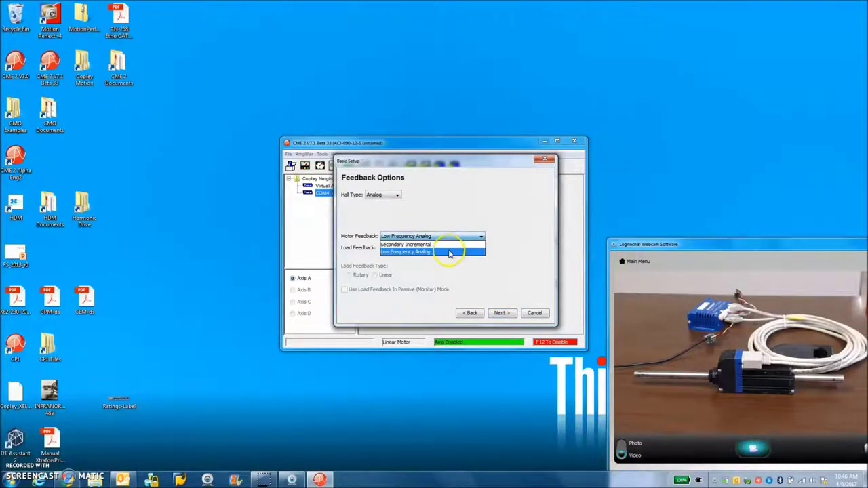
click(449, 253)
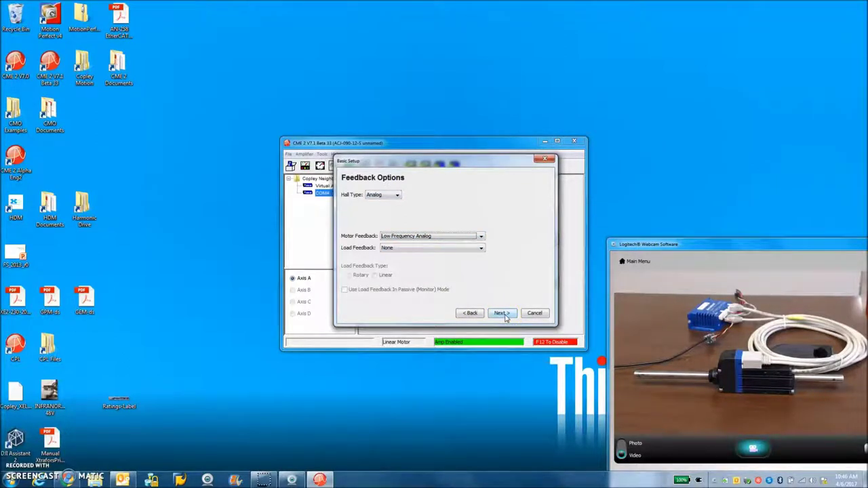
click(502, 313)
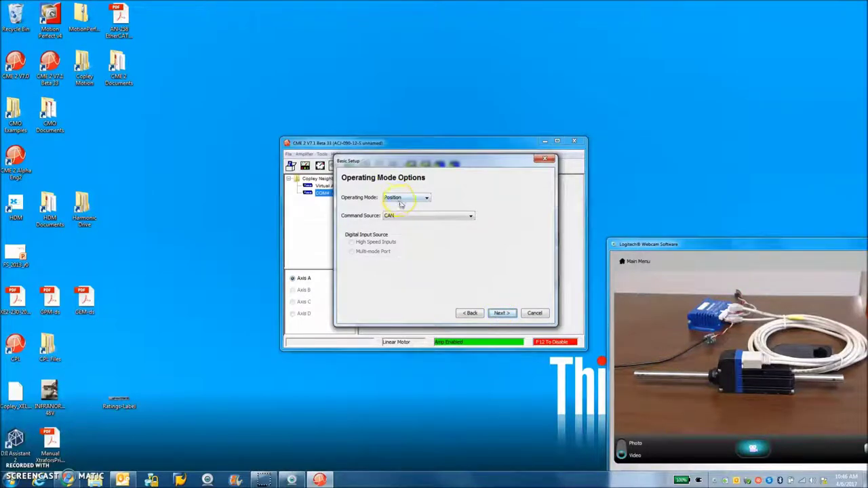
click(503, 313)
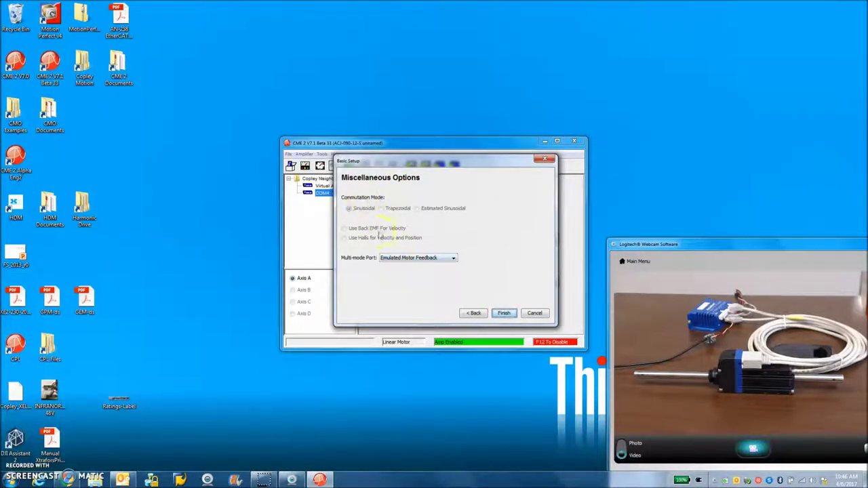
click(503, 312)
Save the basic setup, review the Motor/Feedback feedback tab, and close it without saving.
click(435, 262)
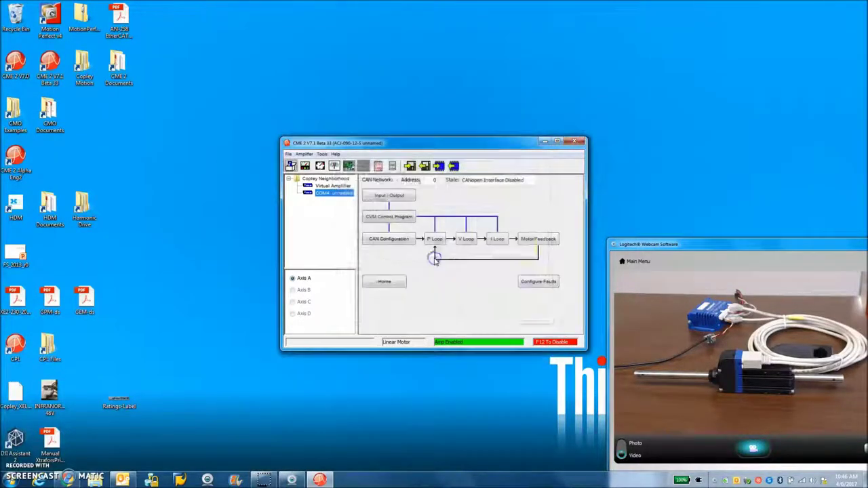
click(536, 239)
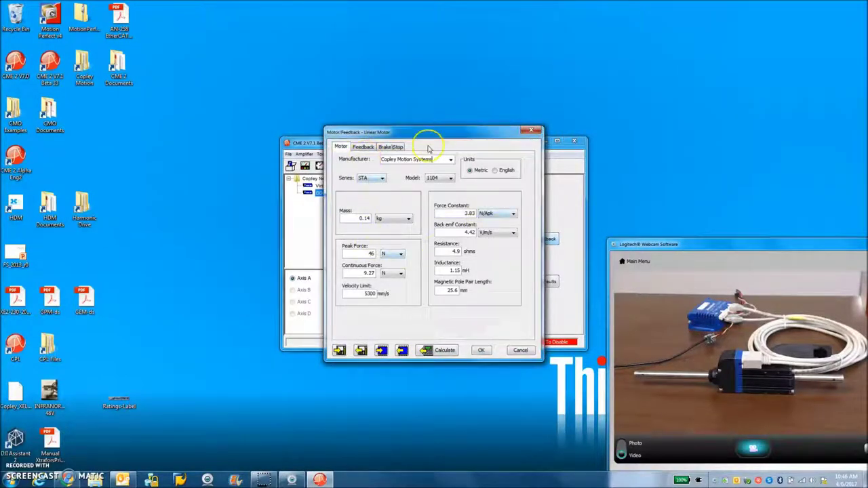
click(361, 149)
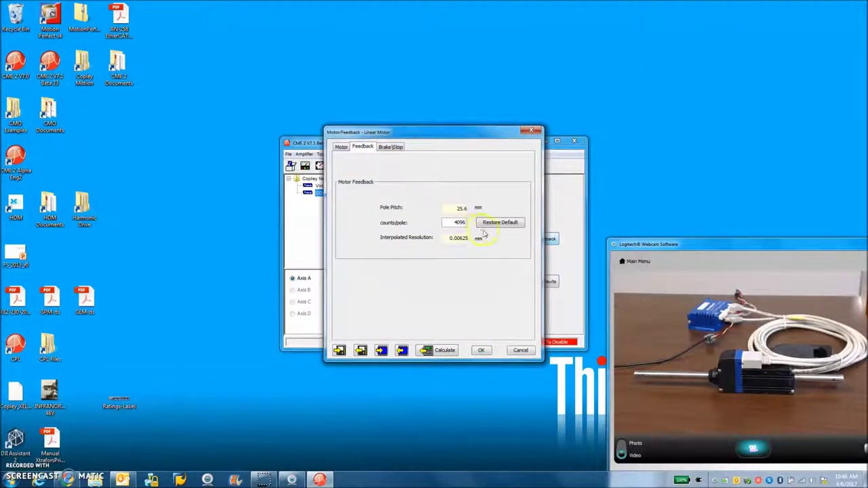
click(531, 129)
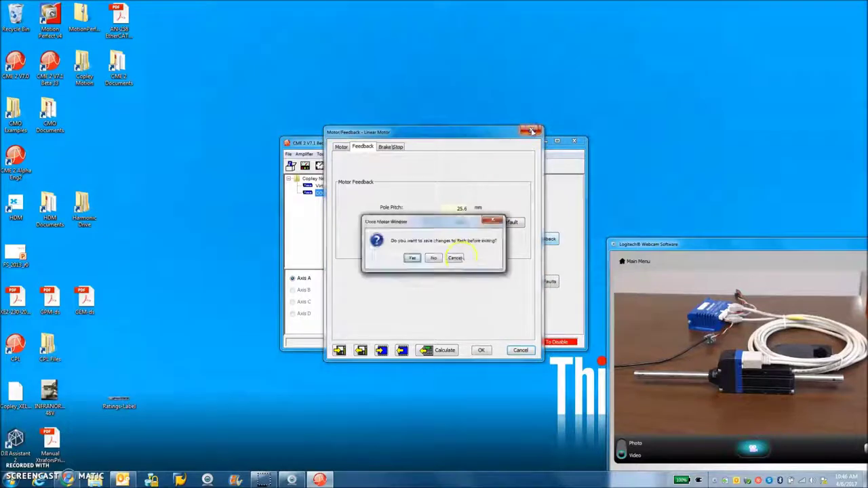
click(433, 258)
Measure the current loop bandwidth (400 Hz at Cp 88, Ci 47), then close the loop windows.
click(496, 237)
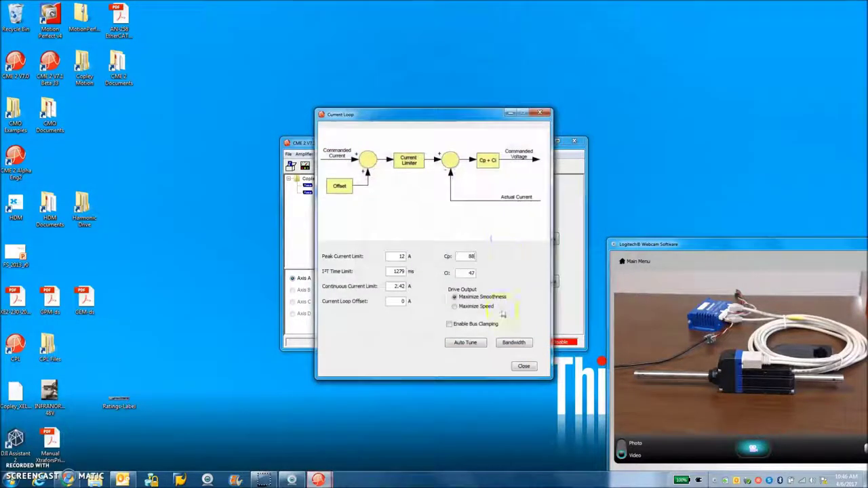
click(512, 343)
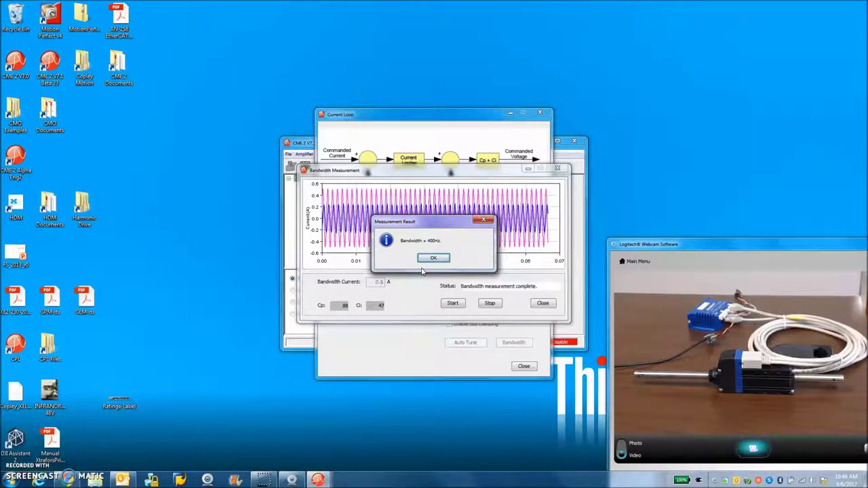
click(432, 258)
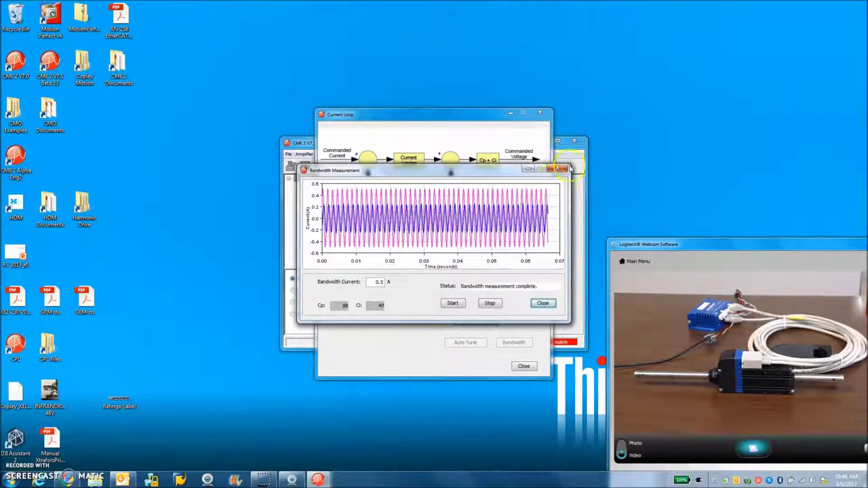
click(563, 169)
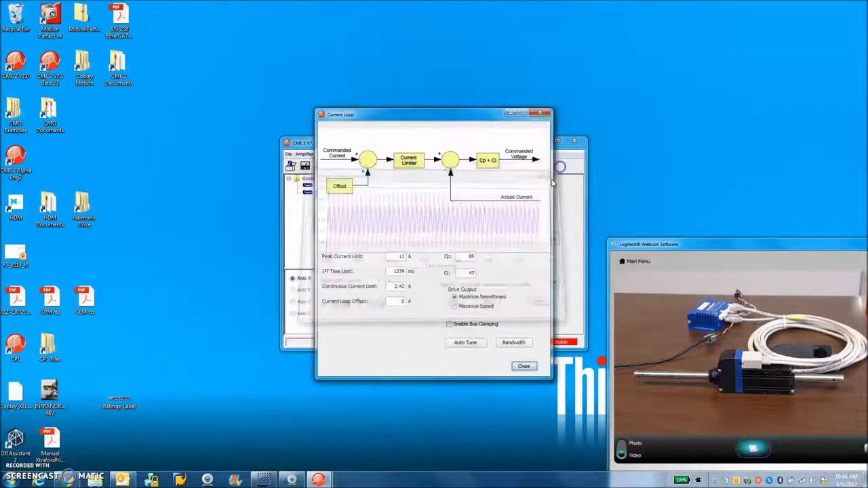
click(542, 114)
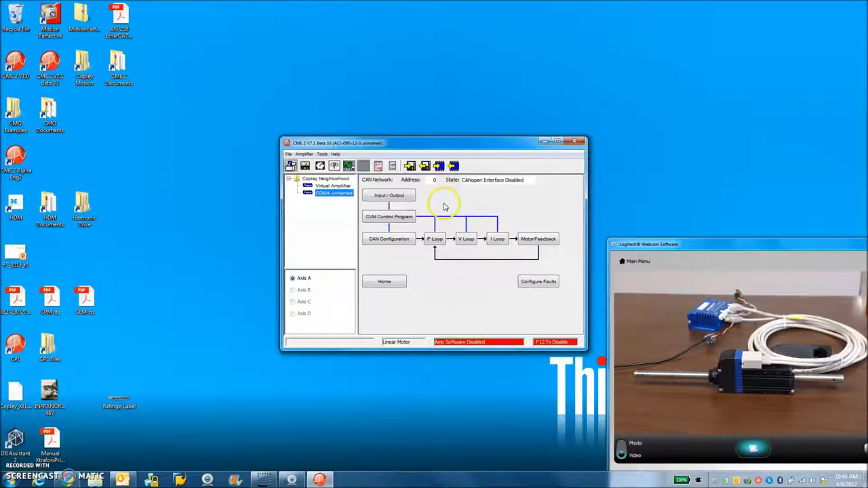
Check the velocity loop's 2650 velocity limit and close V Loop.
click(467, 239)
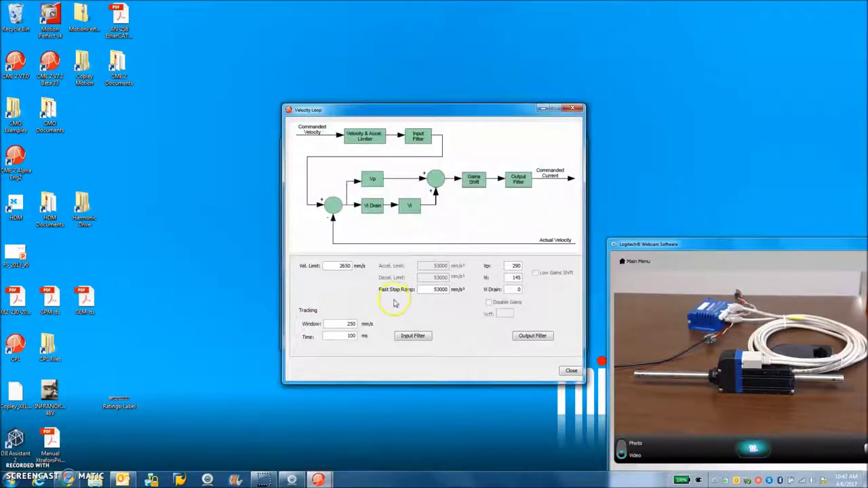
double_click(344, 266)
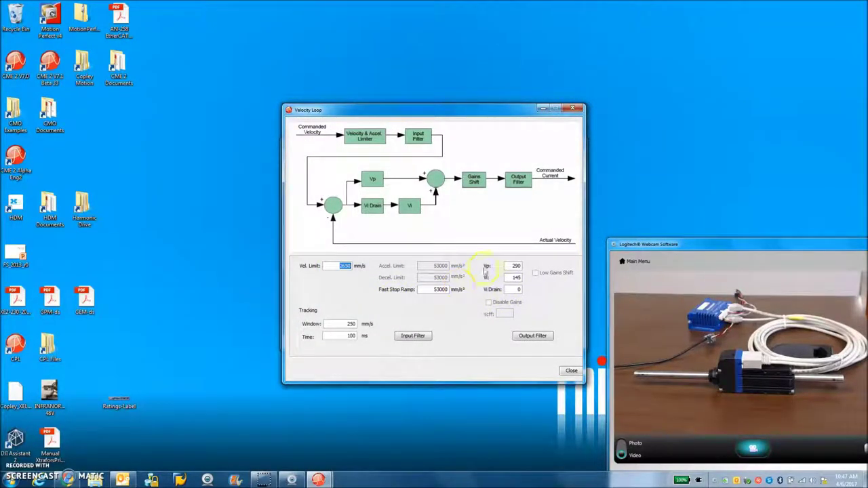
click(571, 372)
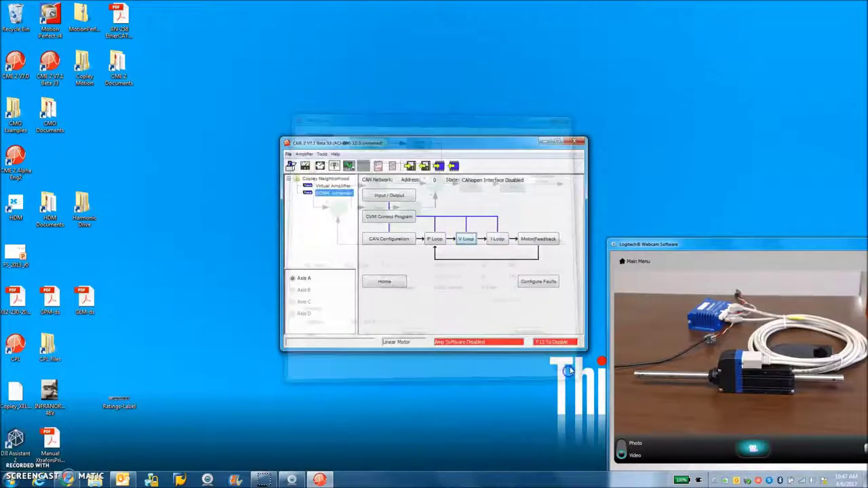
Review the position loop's trajectory limit values, then bring up the oscilloscope.
click(455, 234)
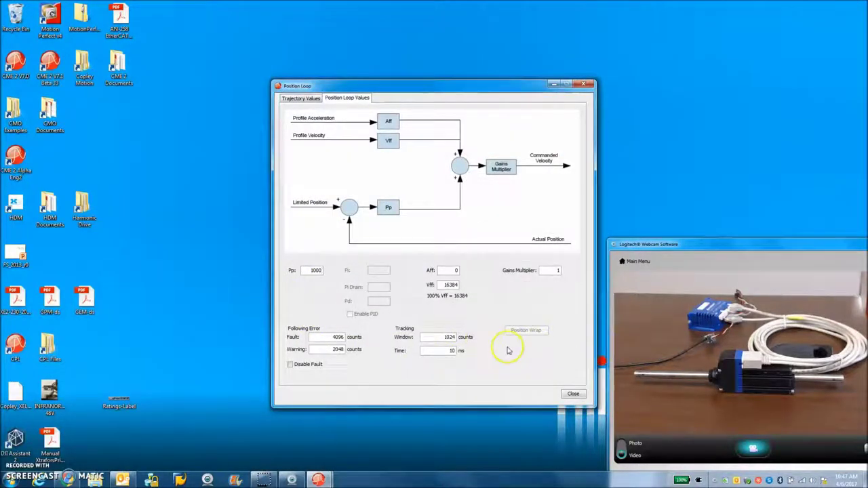
click(587, 87)
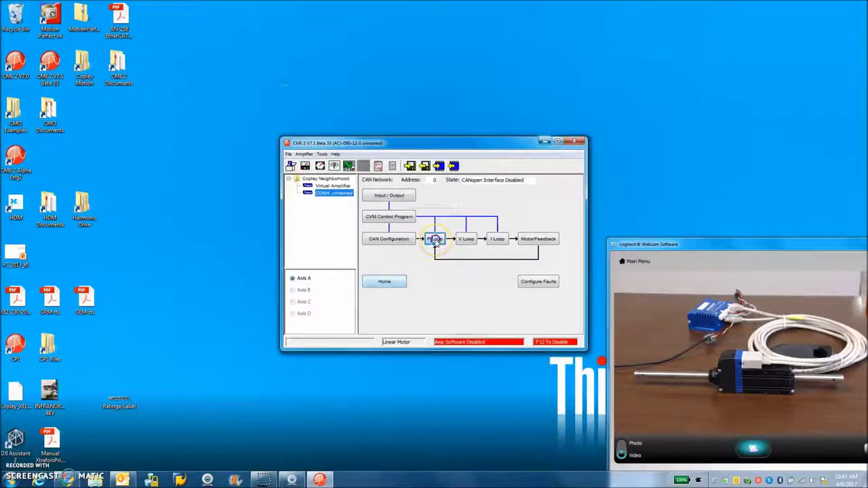
click(436, 240)
click(299, 99)
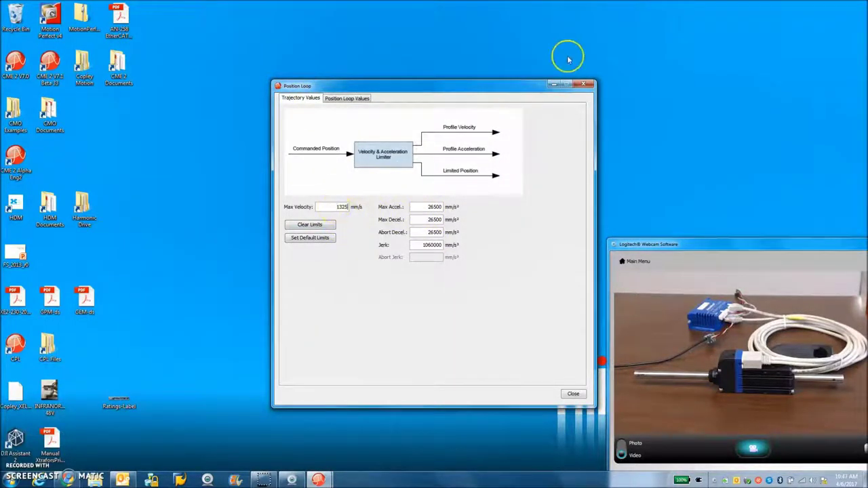
click(588, 84)
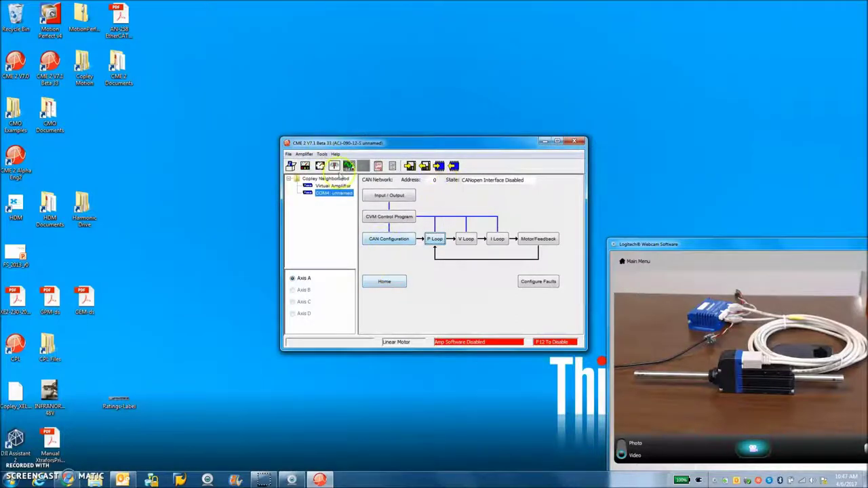
click(350, 166)
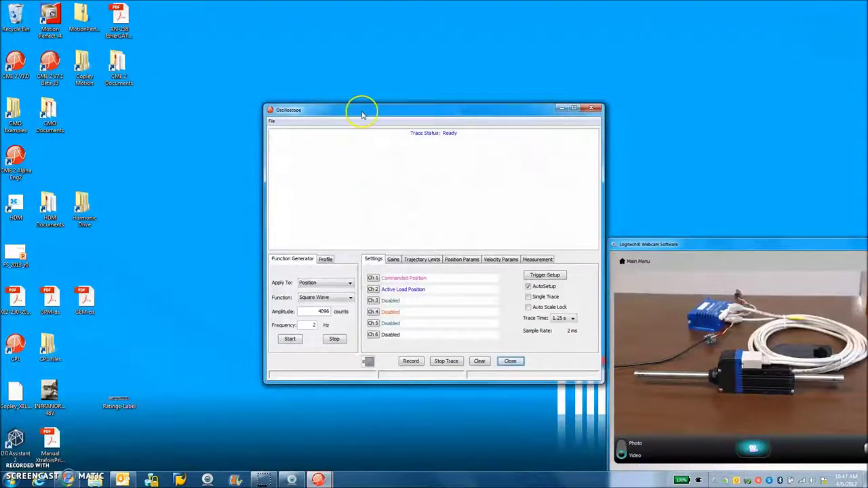
Make the function generator drive current and start the square-wave current test.
drag(358, 110, 333, 80)
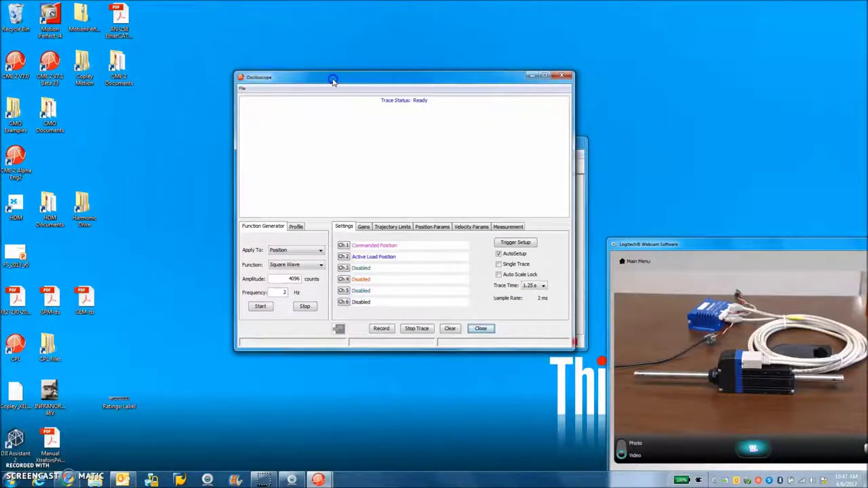
click(291, 250)
click(288, 269)
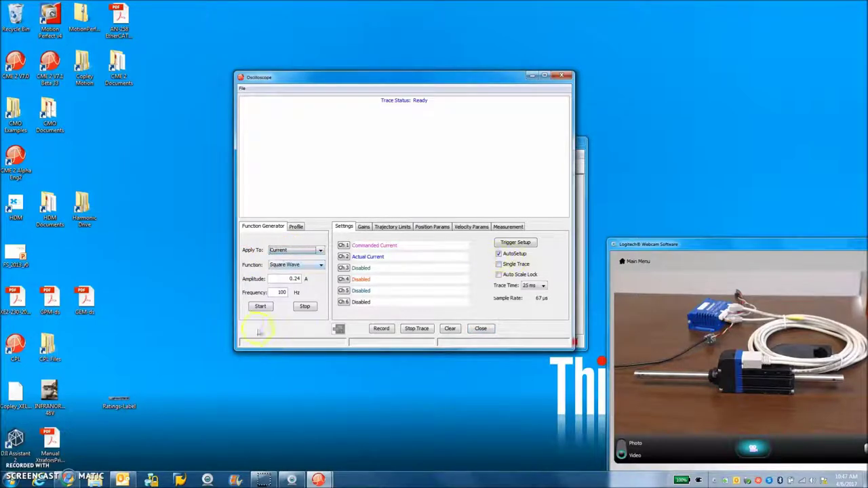
click(260, 307)
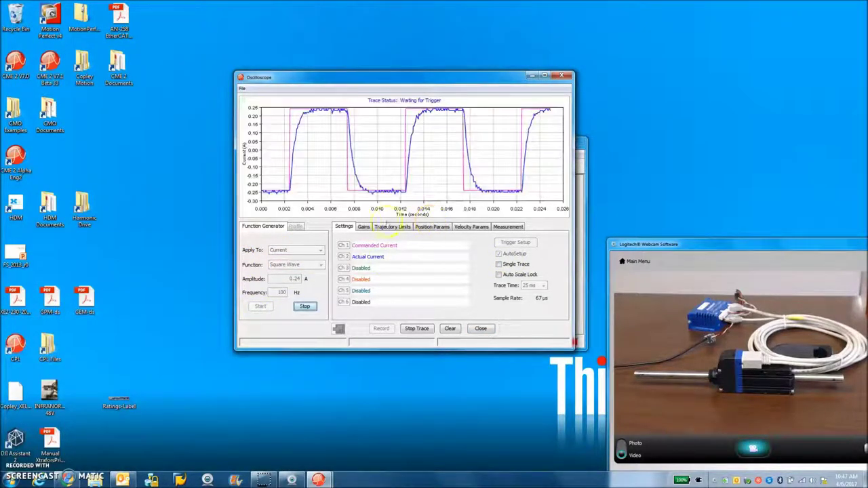
Set the current-loop gains to Ci 60 and Cp 100, then close the oscilloscope.
click(364, 227)
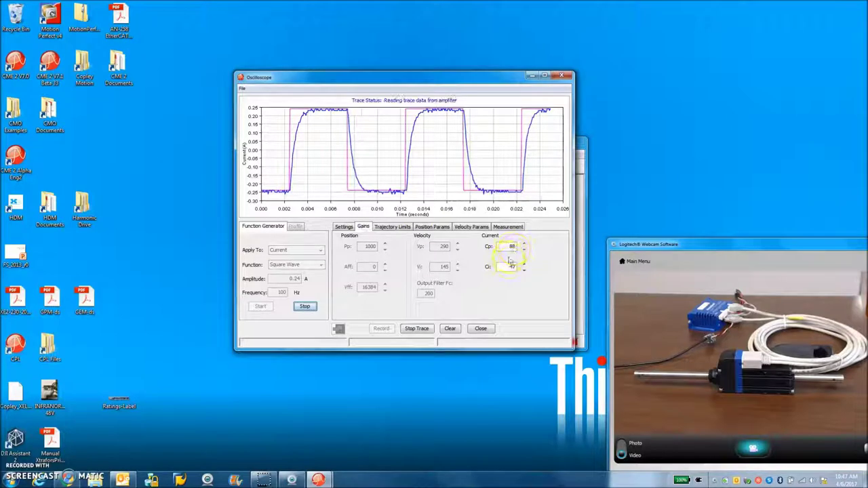
drag(511, 266, 522, 269)
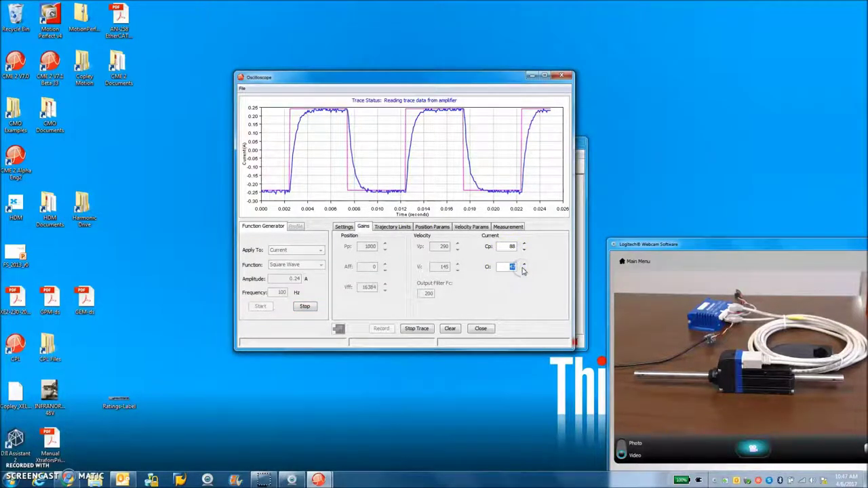
text(80)
click(521, 274)
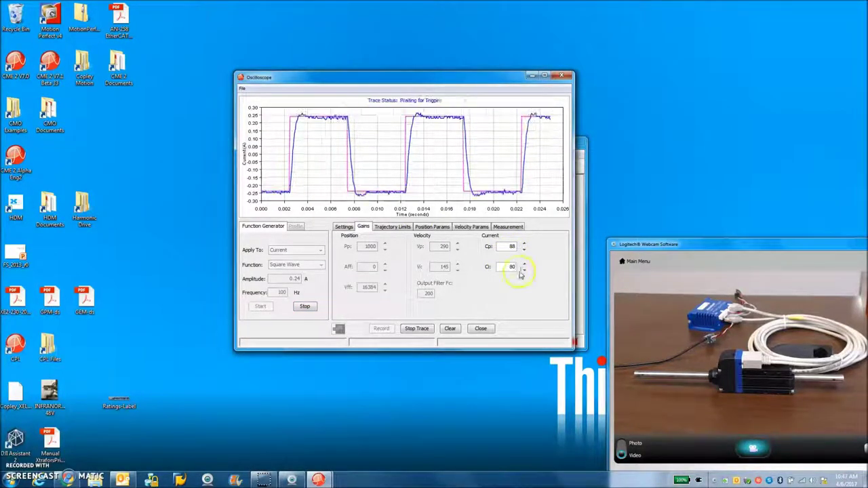
click(525, 271)
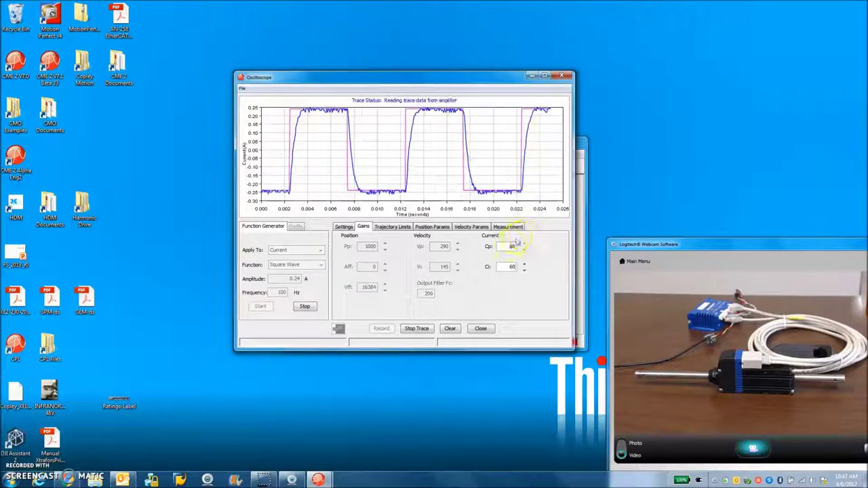
text(100)
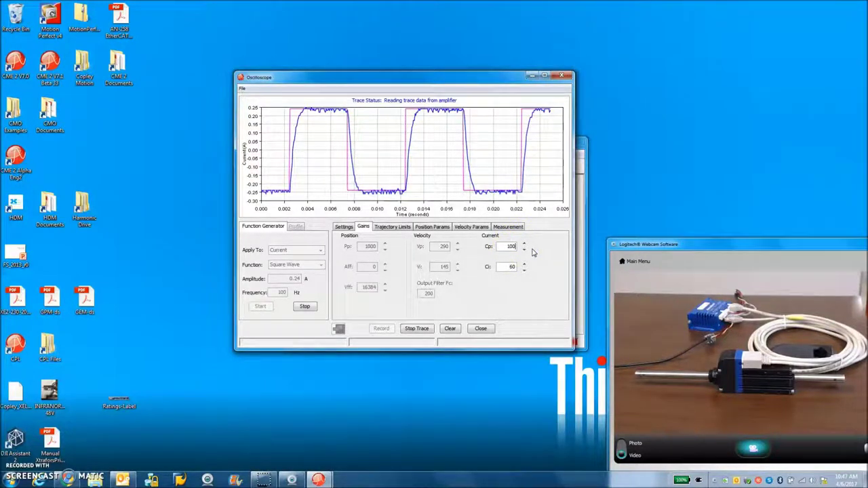
click(513, 266)
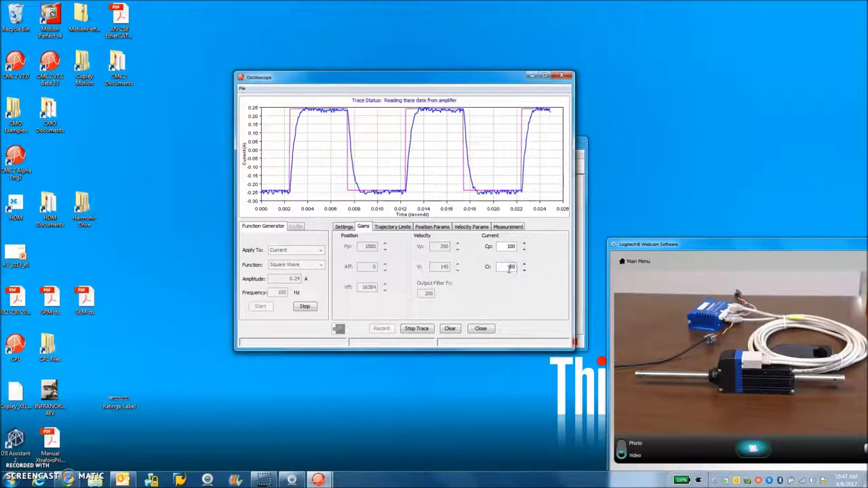
click(510, 271)
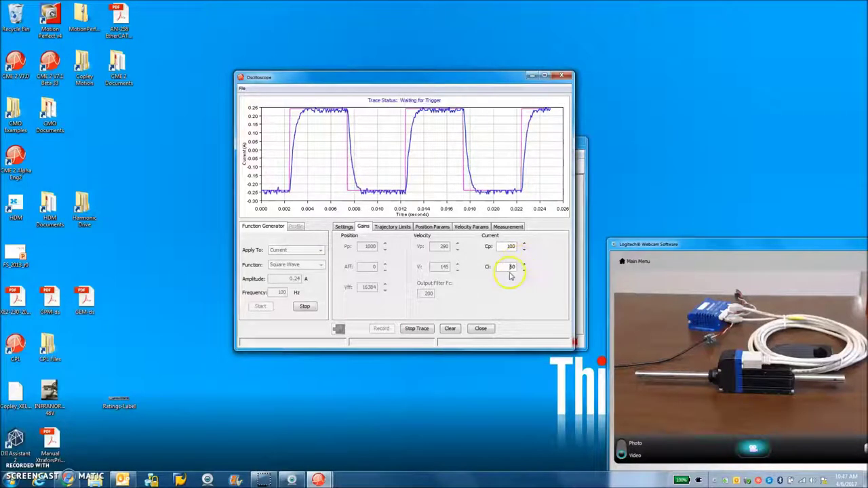
click(562, 76)
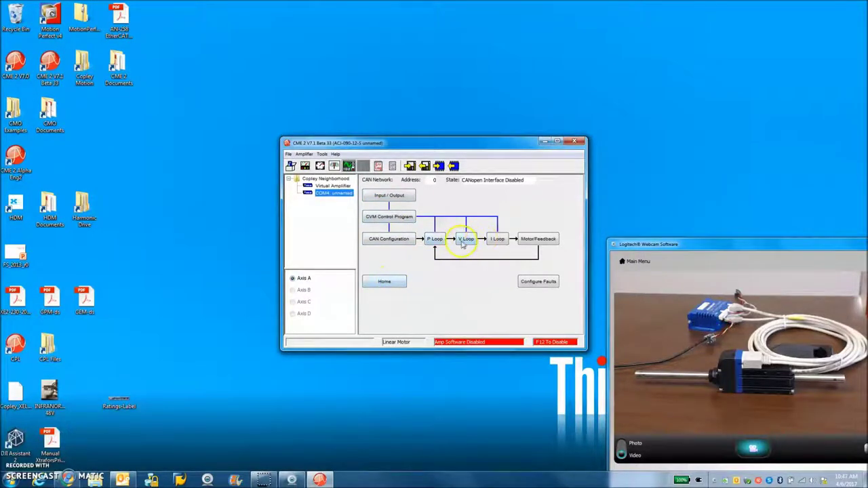
Switch the velocity loop output filter to Low-Pass, Single Pole and close the velocity loop settings.
click(462, 245)
click(524, 336)
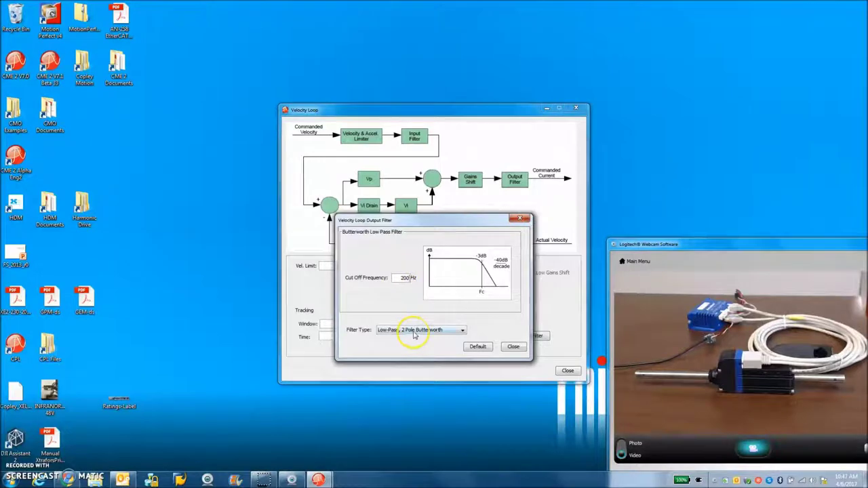
click(414, 332)
click(411, 347)
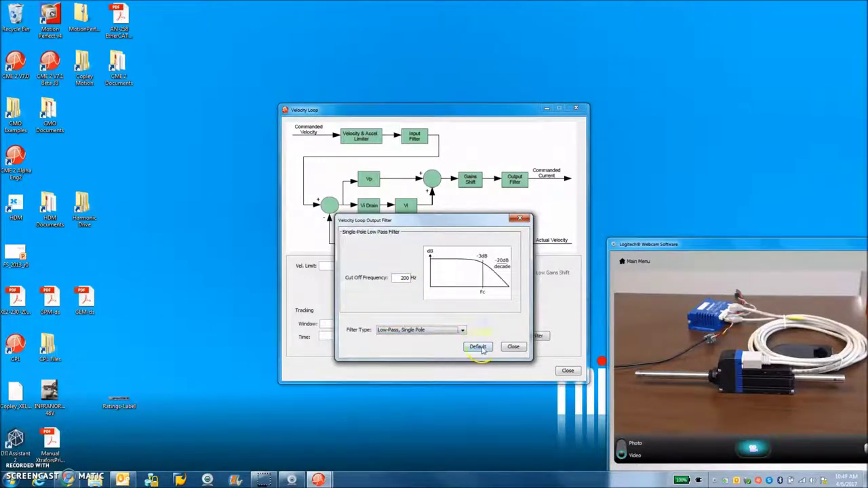
click(513, 348)
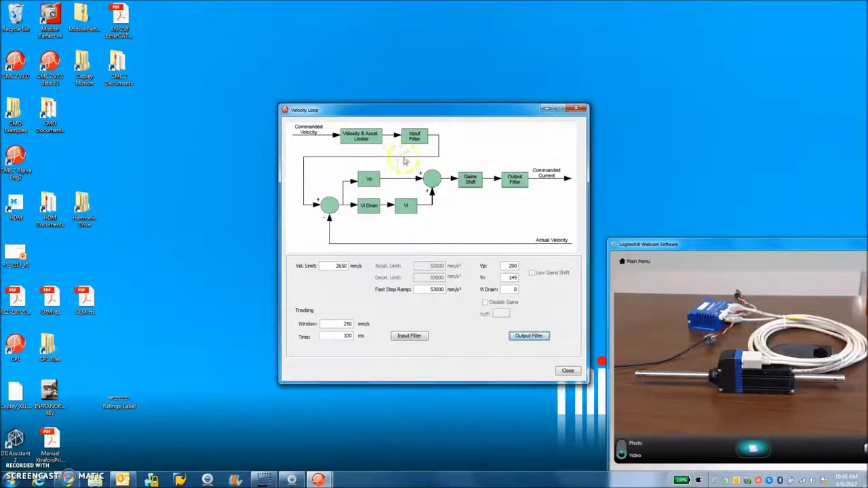
drag(398, 109, 384, 128)
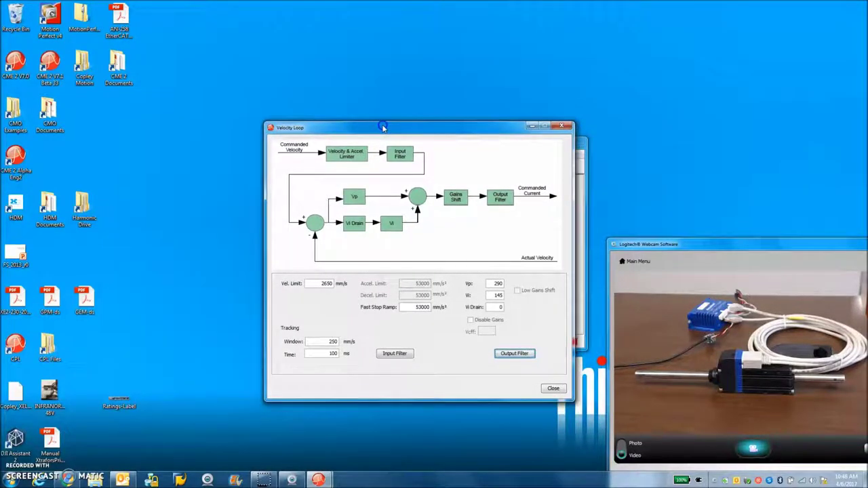
click(552, 389)
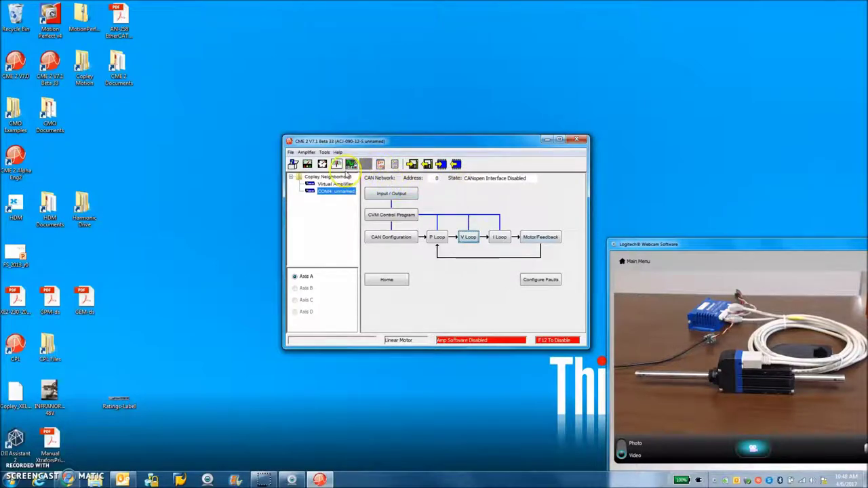
Open the oscilloscope and make the function generator drive velocity.
click(350, 165)
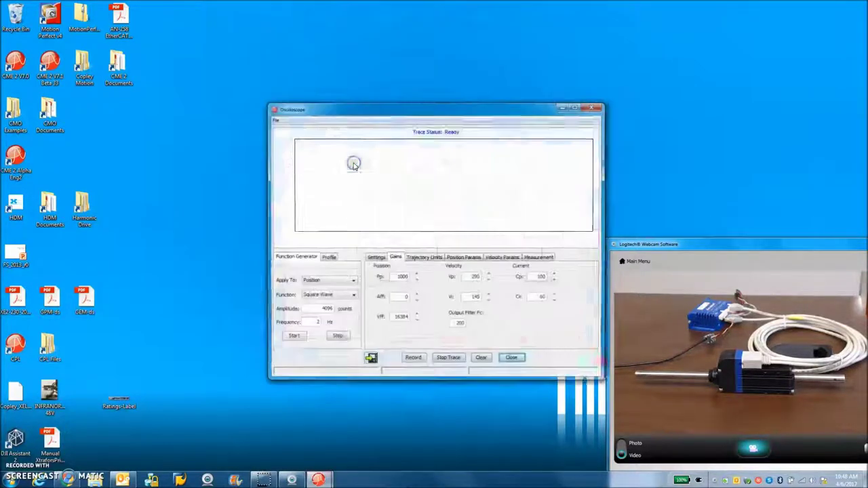
click(323, 283)
click(320, 295)
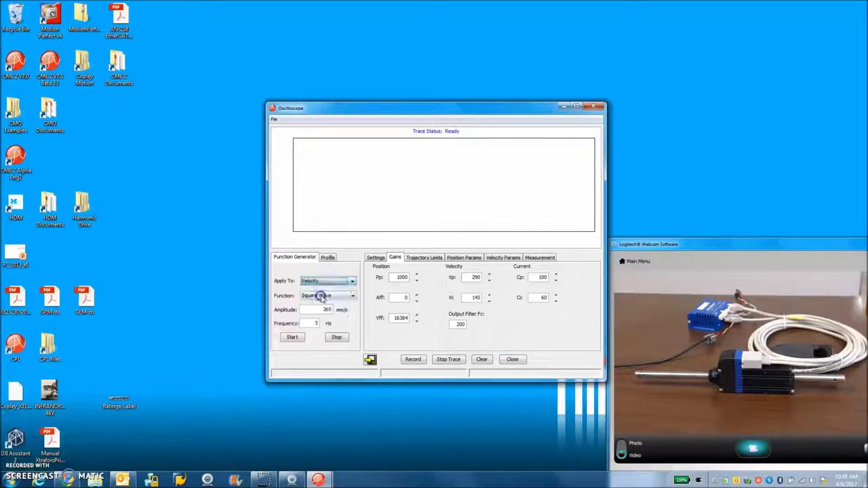
click(375, 258)
click(530, 284)
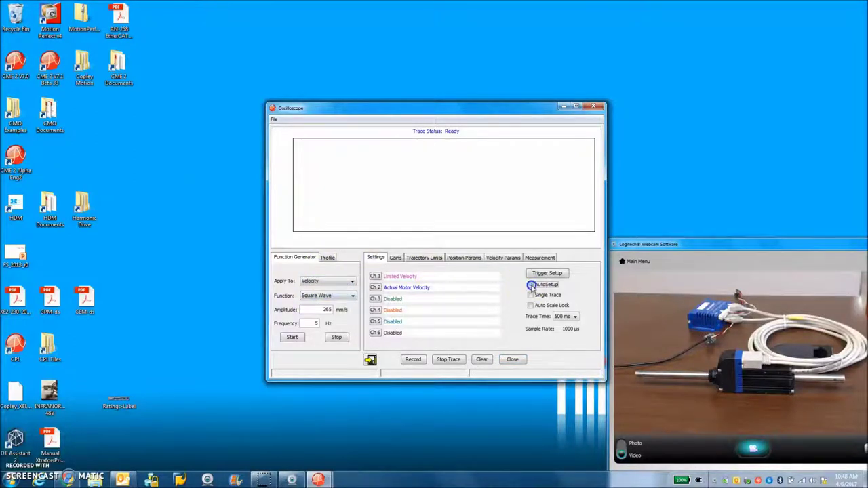
click(530, 284)
click(329, 284)
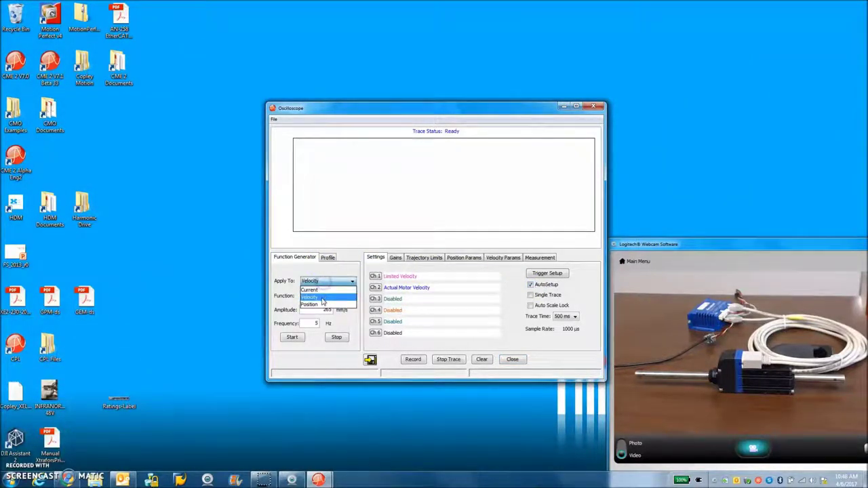
click(327, 305)
Review the velocity limits, current loop gains, trajectory limits and acceleration limits.
click(505, 260)
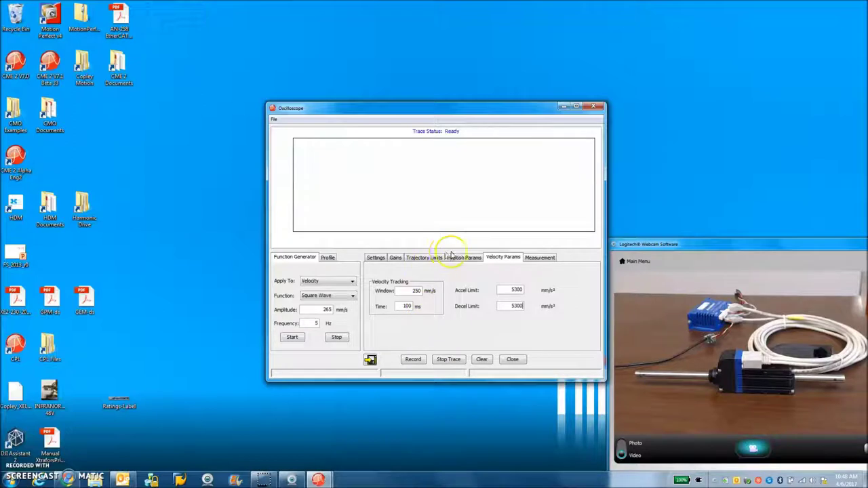
click(377, 260)
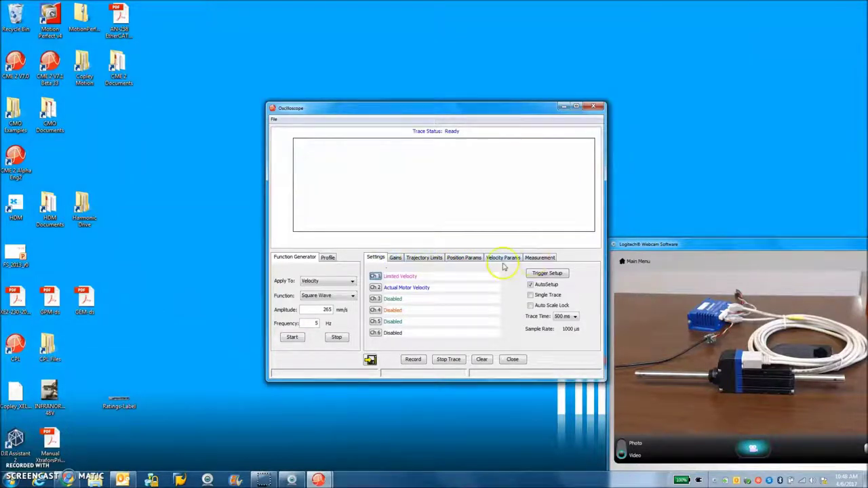
click(396, 259)
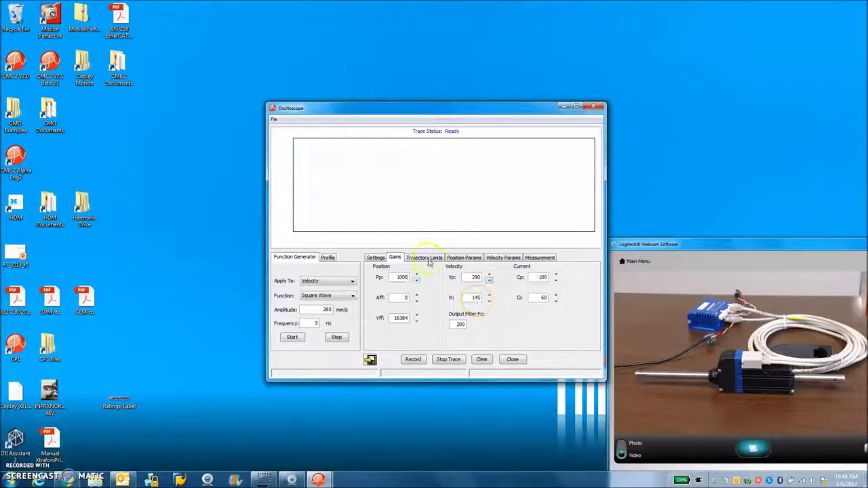
click(425, 258)
click(379, 258)
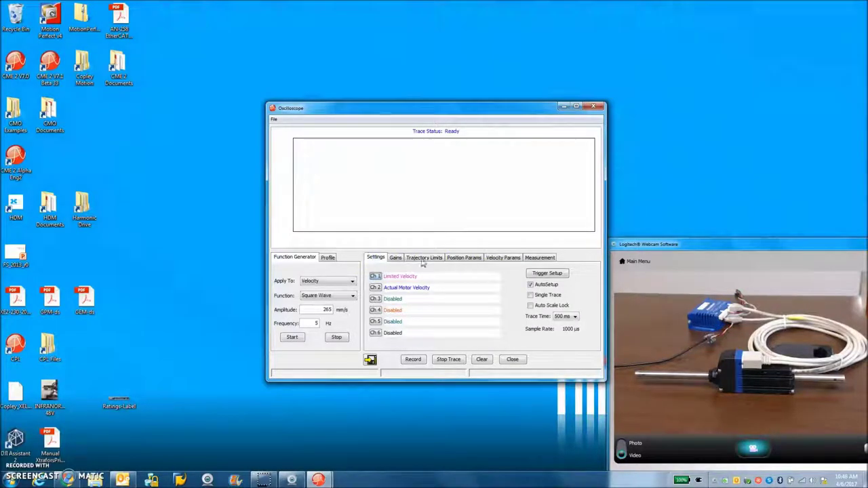
click(494, 258)
Set scope channel 3 to Actual Current and start the 265 mm/s, 5 Hz velocity square wave.
click(377, 263)
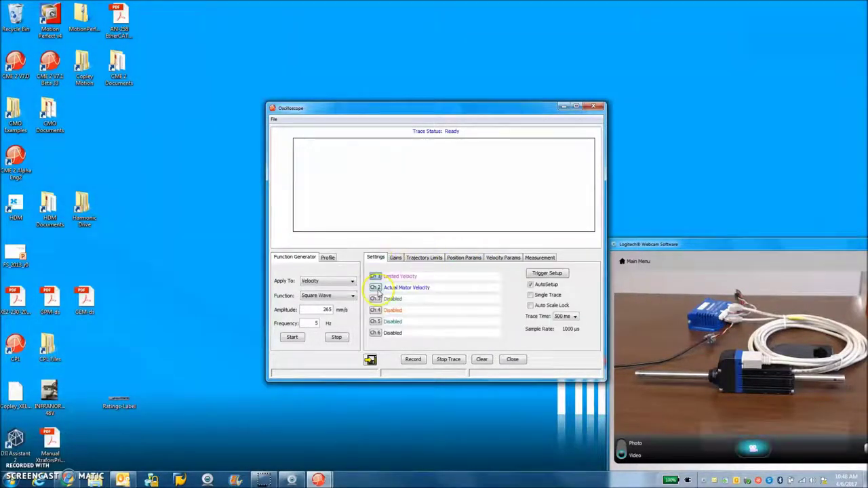
click(382, 298)
click(365, 205)
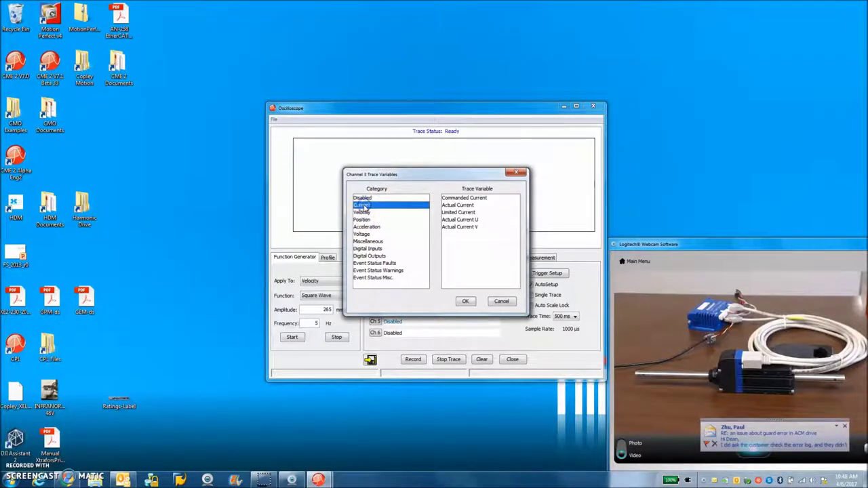
click(458, 205)
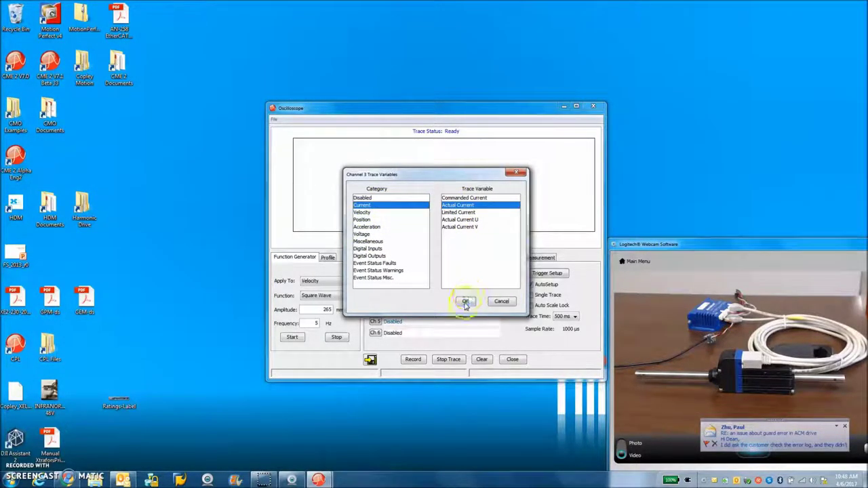
click(466, 301)
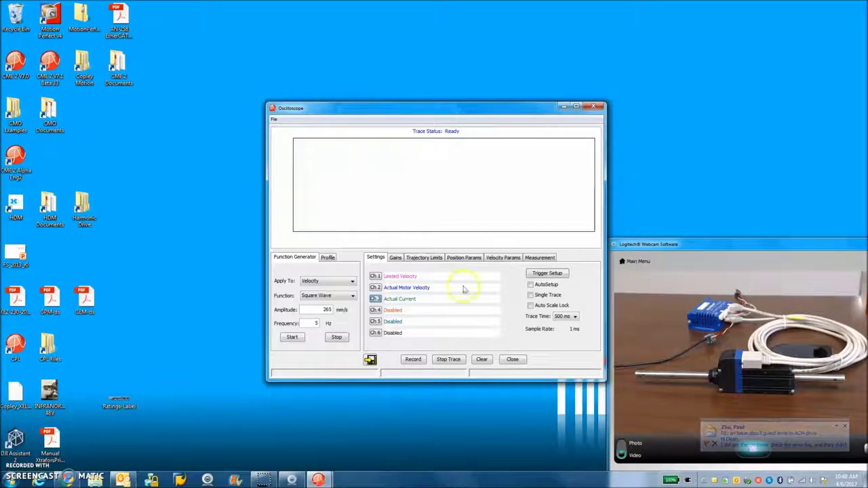
click(291, 337)
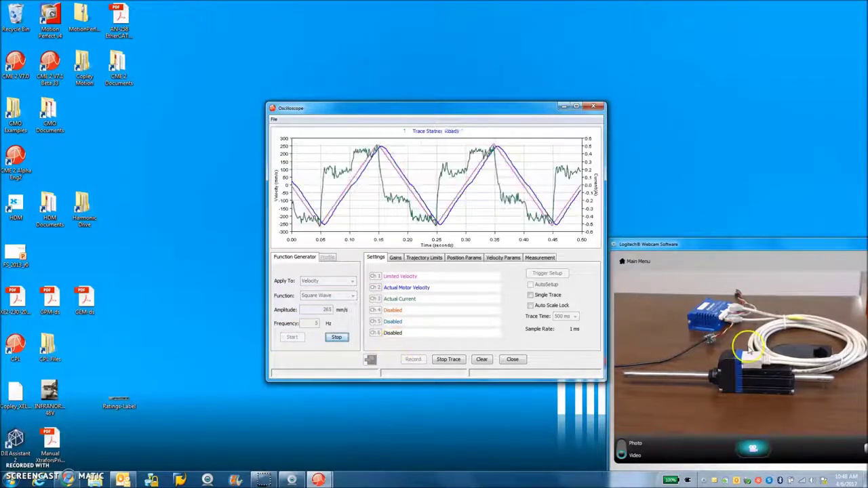
Stop the running test and set the Accel and Decel Limits to 10000 mm/s².
click(339, 338)
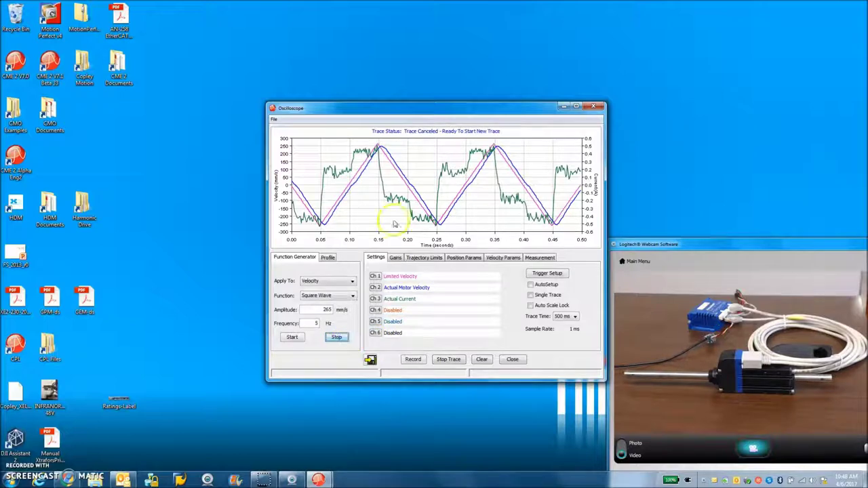
click(495, 259)
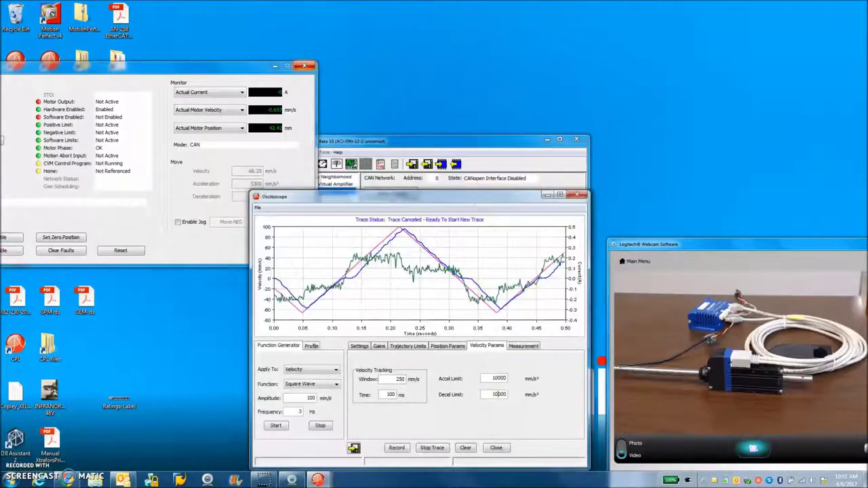
click(500, 377)
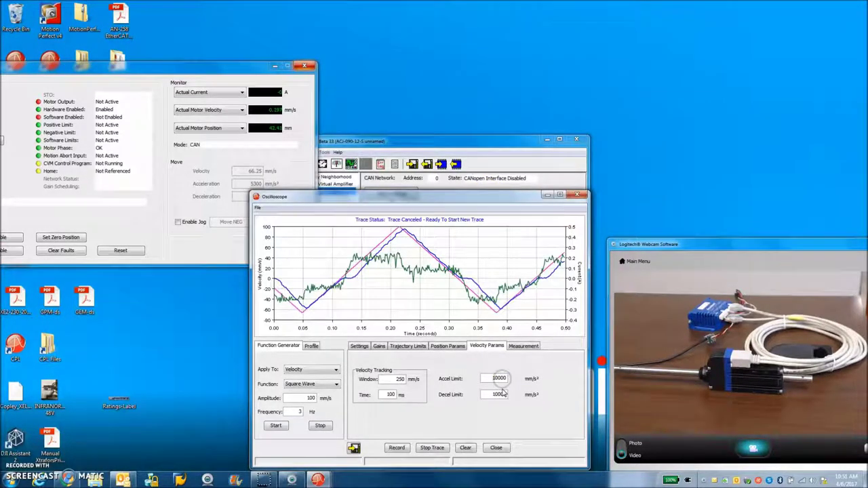
click(497, 393)
click(428, 198)
drag(373, 202, 379, 170)
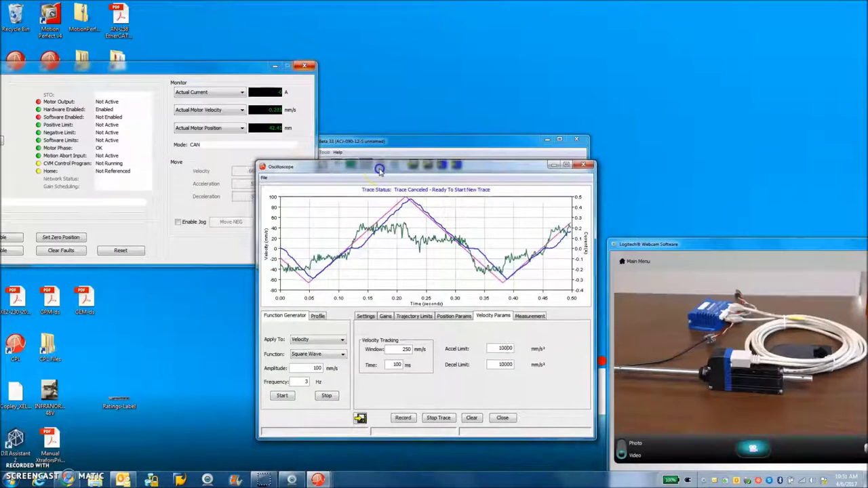
Clear the drive faults and restart the 100 mm/s, 3 Hz velocity square-wave test.
click(118, 193)
click(87, 101)
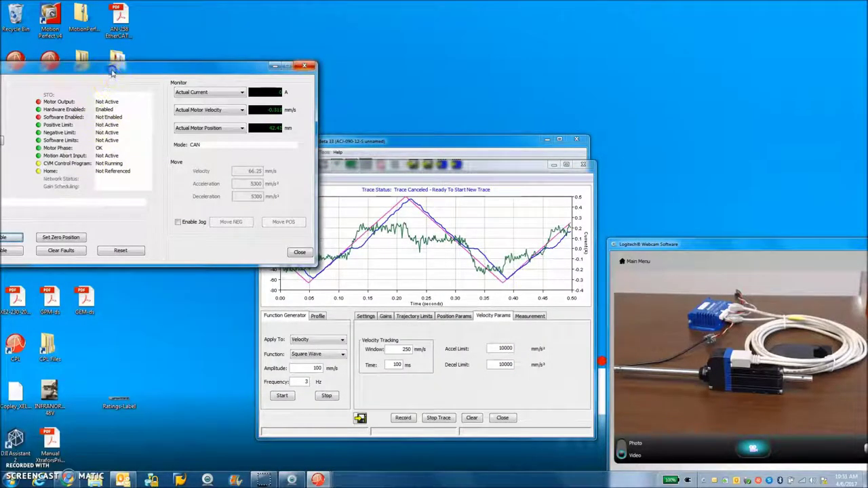
drag(105, 67, 114, 70)
click(14, 254)
click(66, 262)
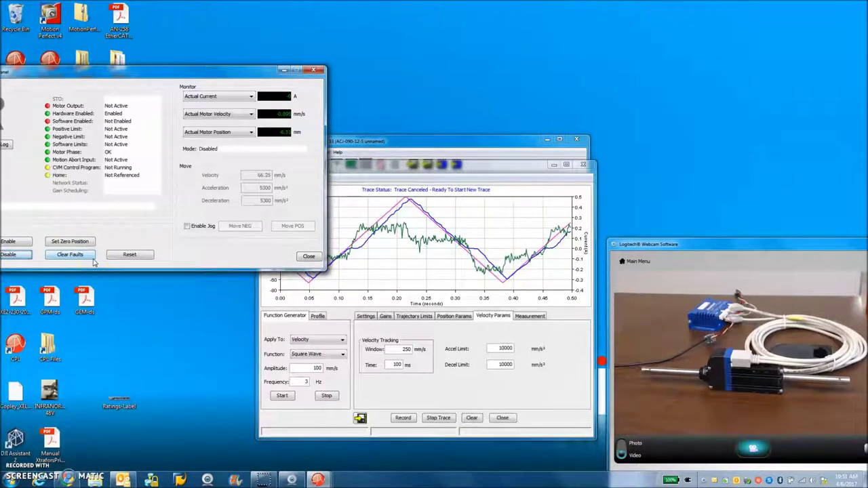
click(412, 164)
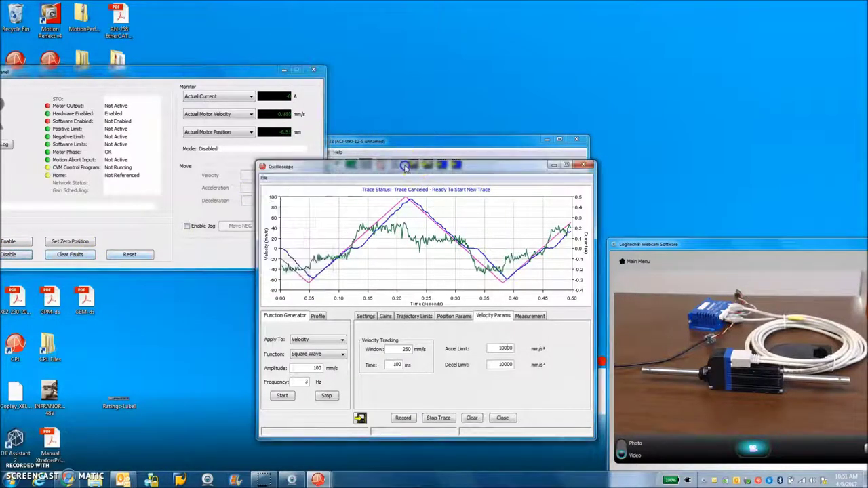
click(283, 397)
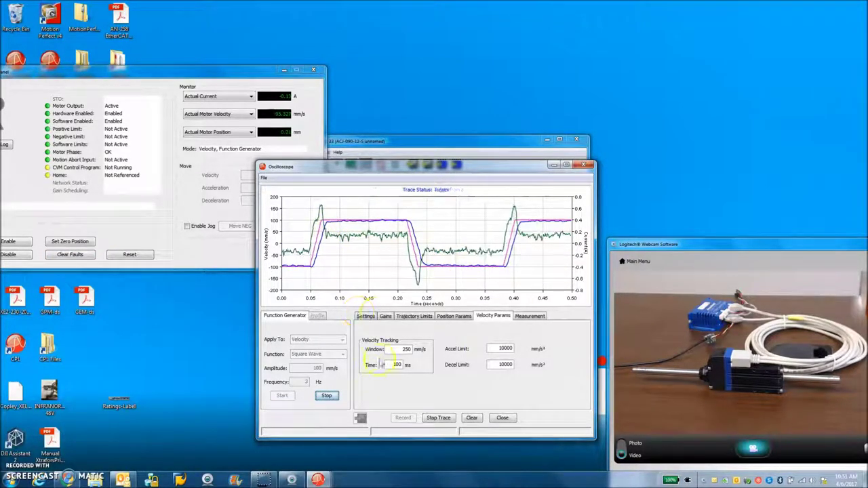
click(385, 316)
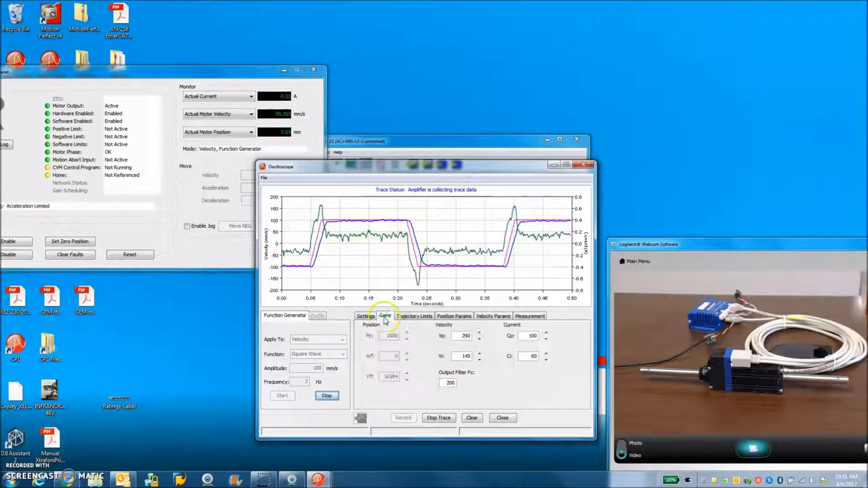
Try a velocity proportional gain Vp of 1200, then set it back to 600.
click(479, 333)
click(470, 360)
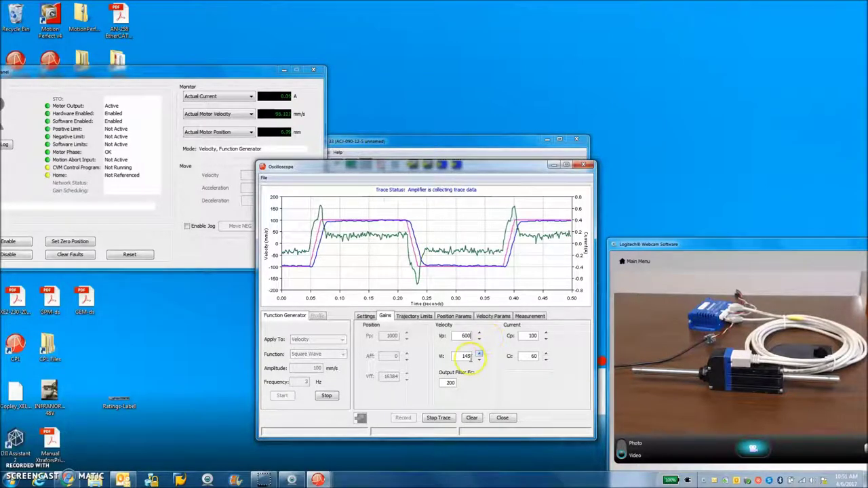
click(461, 334)
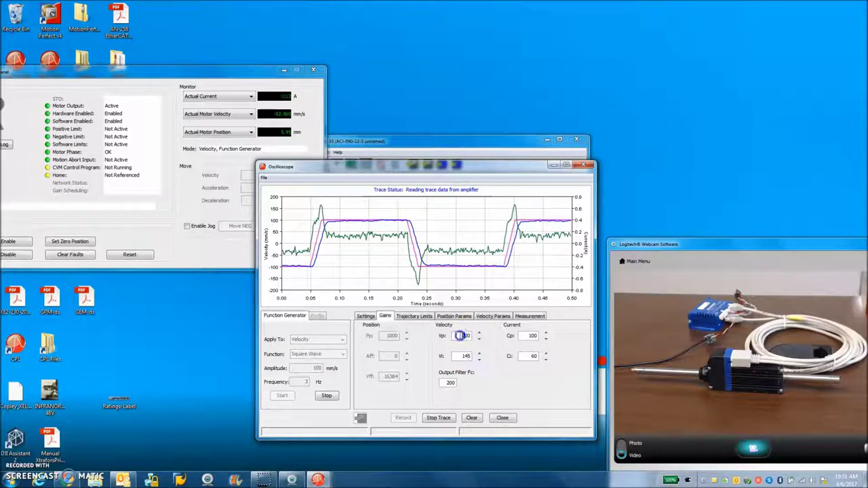
text(1200)
key(Return)
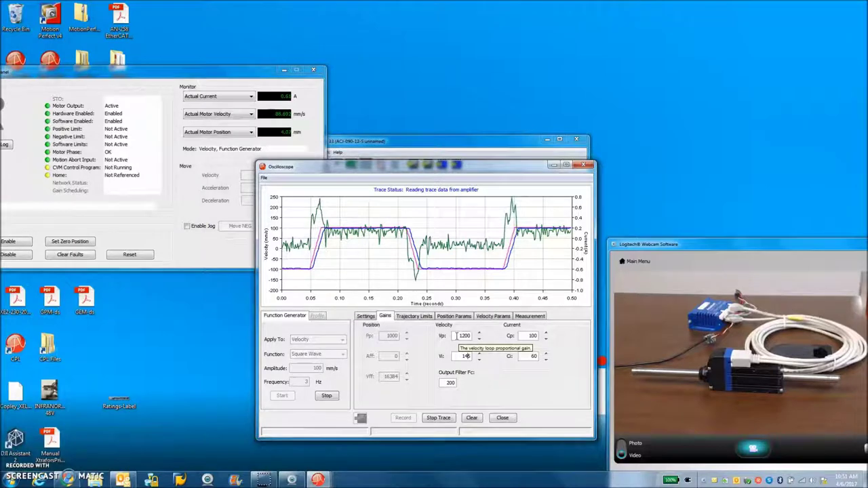
double_click(461, 335)
text(6)
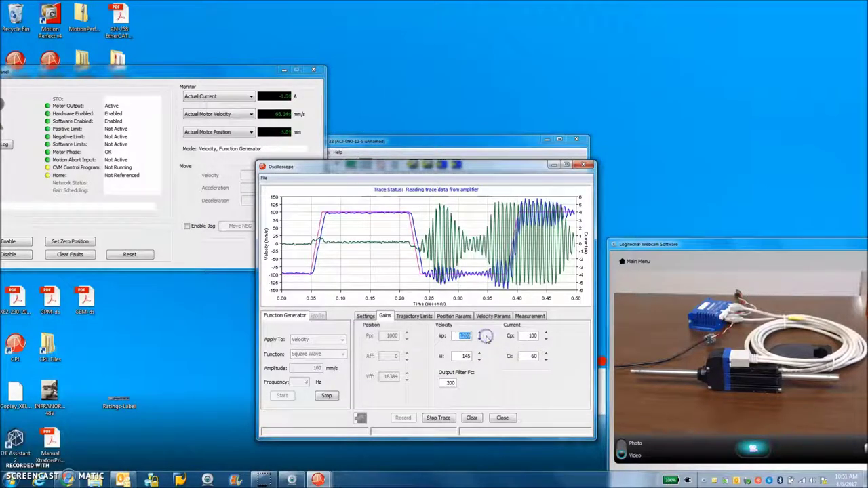
text(00)
key(Return)
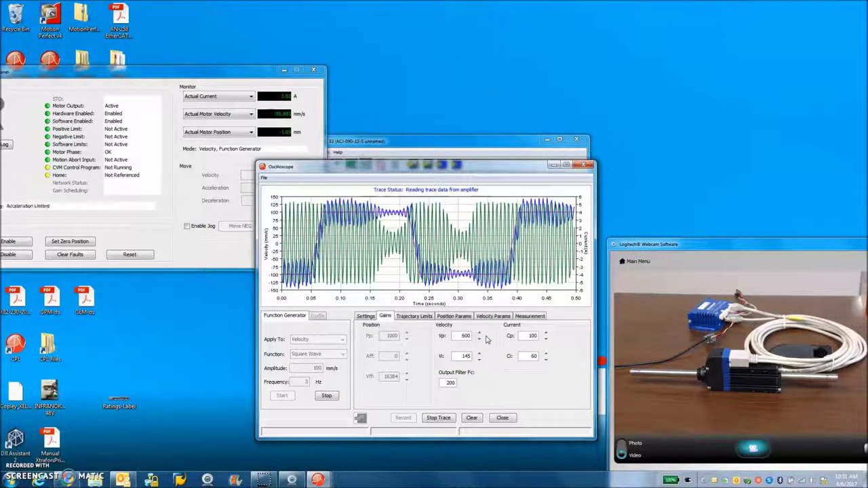
key(Tab)
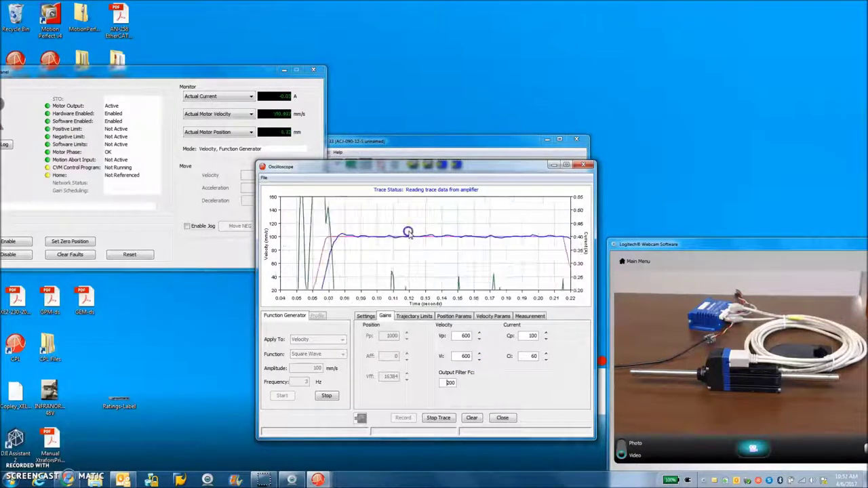
Edit the Vi and Cp gain fields, typing 500, then stop the square-wave test.
click(353, 250)
click(457, 356)
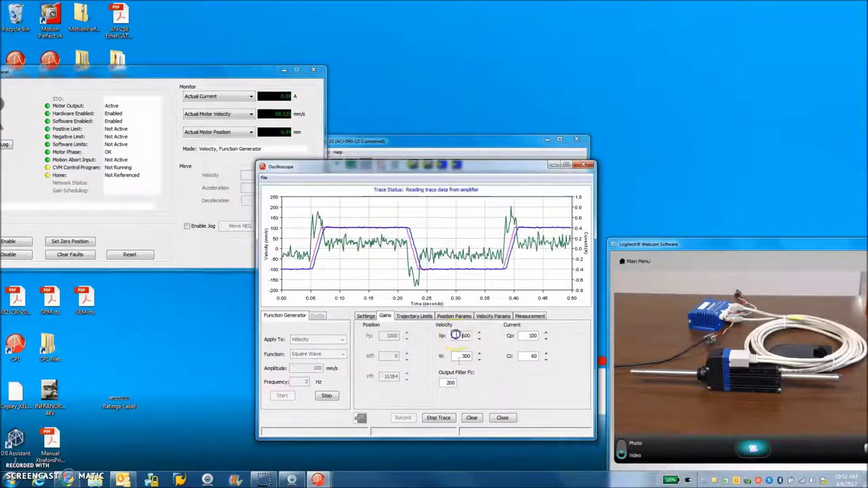
click(529, 335)
text(500)
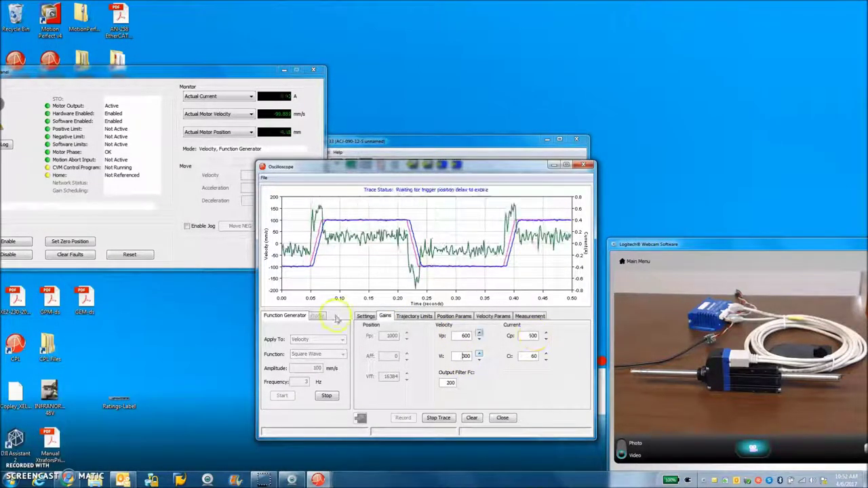
click(327, 396)
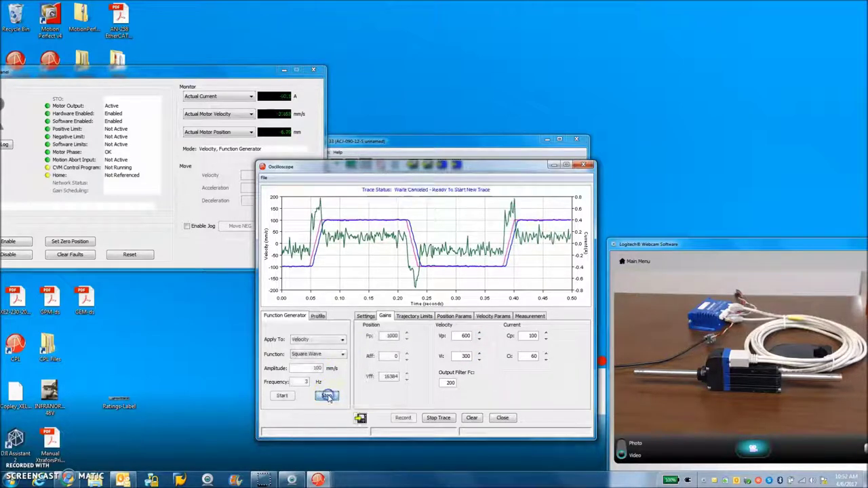
On the Profile tab set scope channel 3 to Actual Current, then open Motor/Feedback settings.
click(318, 317)
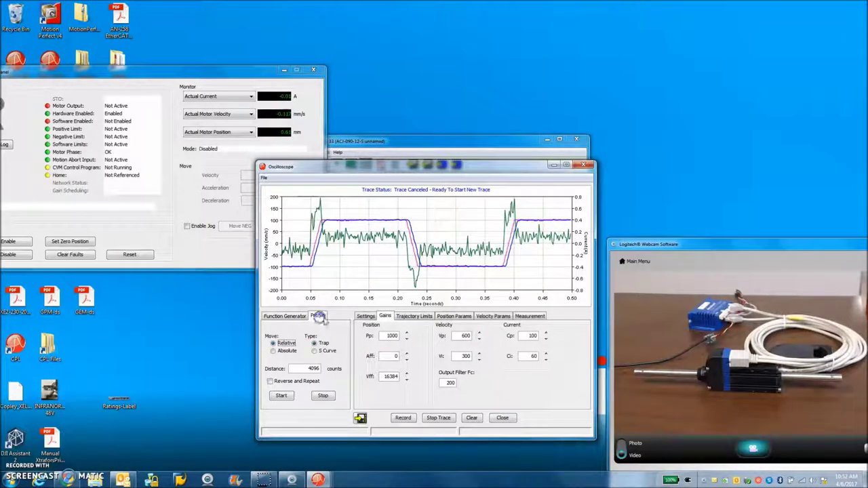
click(365, 316)
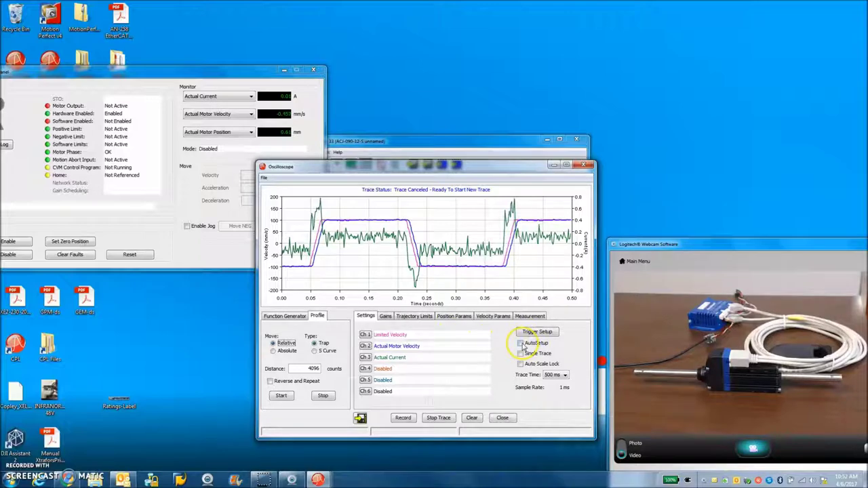
click(365, 358)
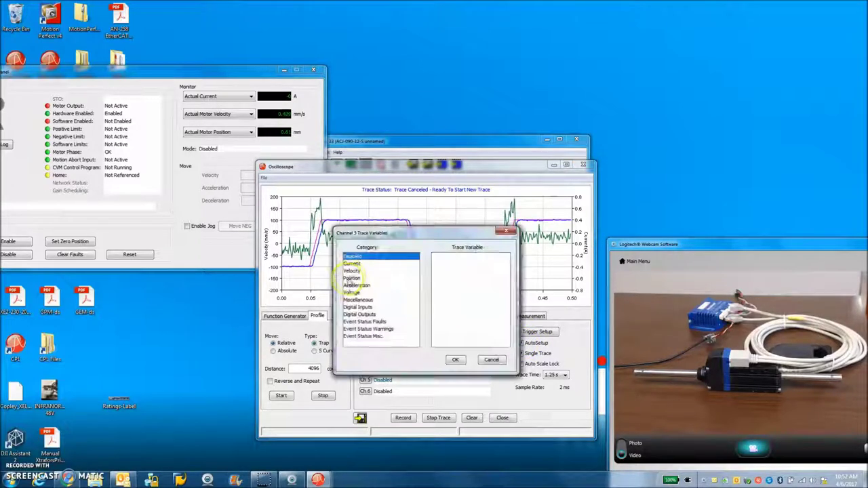
click(351, 264)
click(442, 264)
click(452, 360)
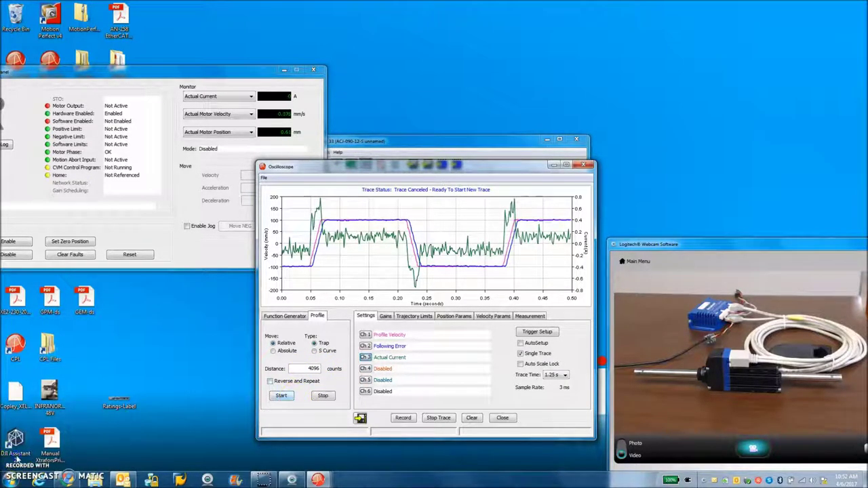
click(481, 151)
click(541, 237)
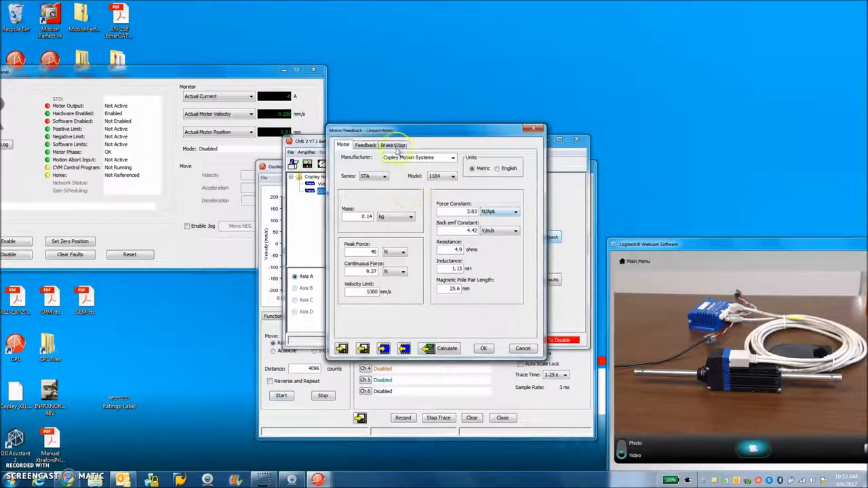
Confirm 4096 counts per 25.6 mm pole on the Feedback tab, discard changes, and refocus the oscilloscope.
click(364, 146)
click(458, 222)
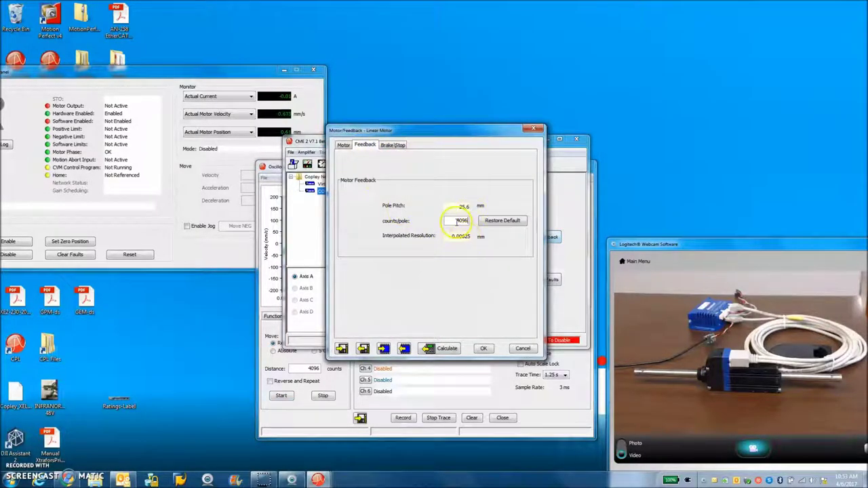
click(533, 128)
click(437, 256)
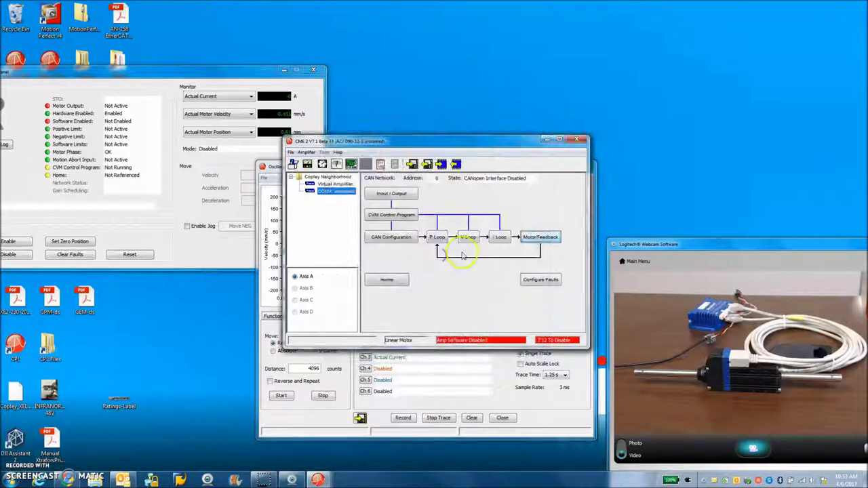
click(475, 381)
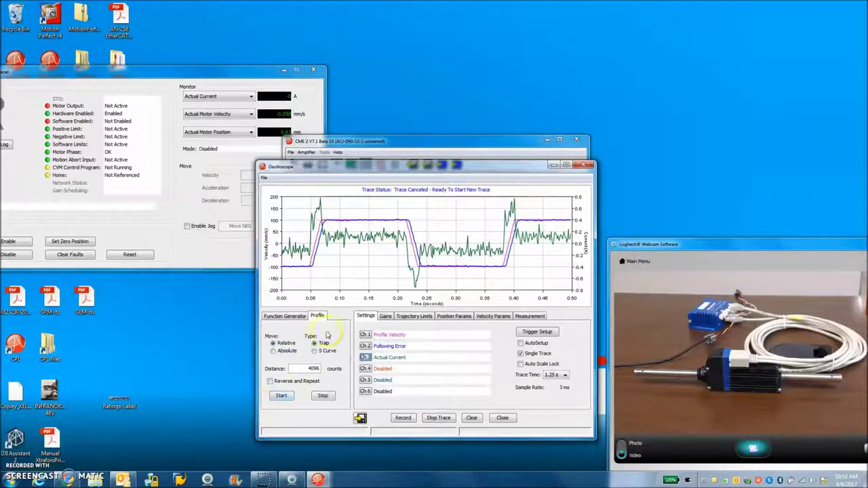
Run the 4096-count trapezoidal profile move and zoom into its settling trace.
click(285, 396)
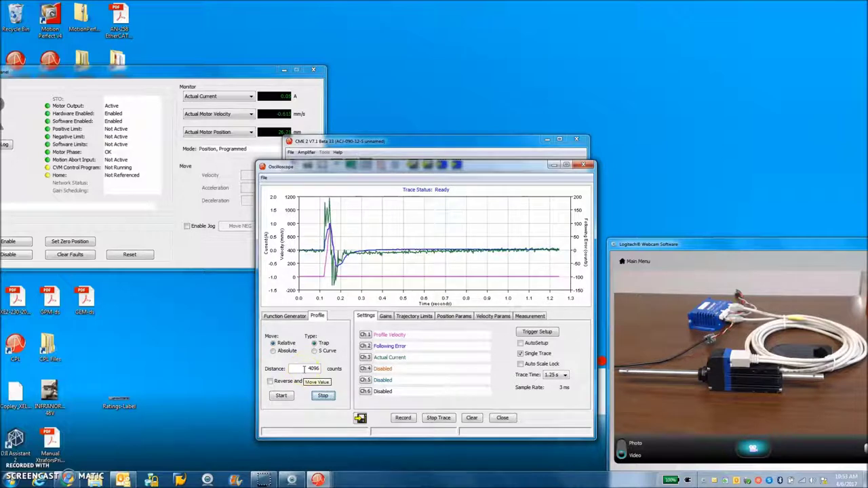
drag(342, 242, 377, 252)
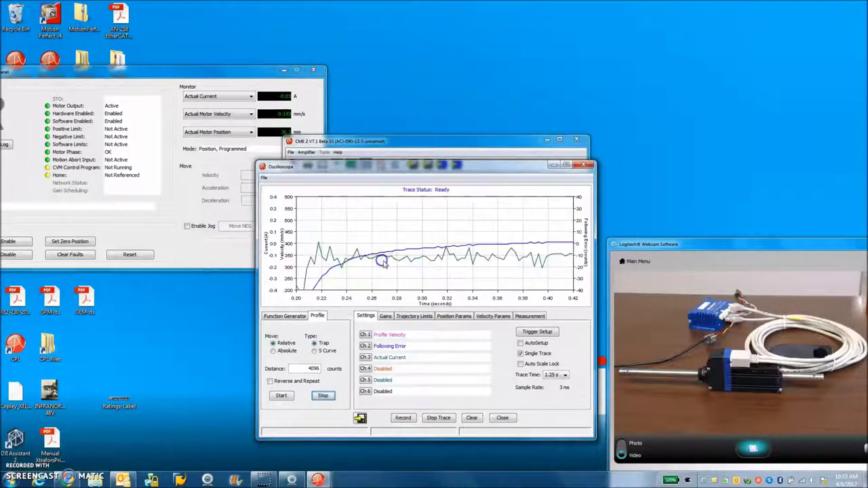
click(384, 255)
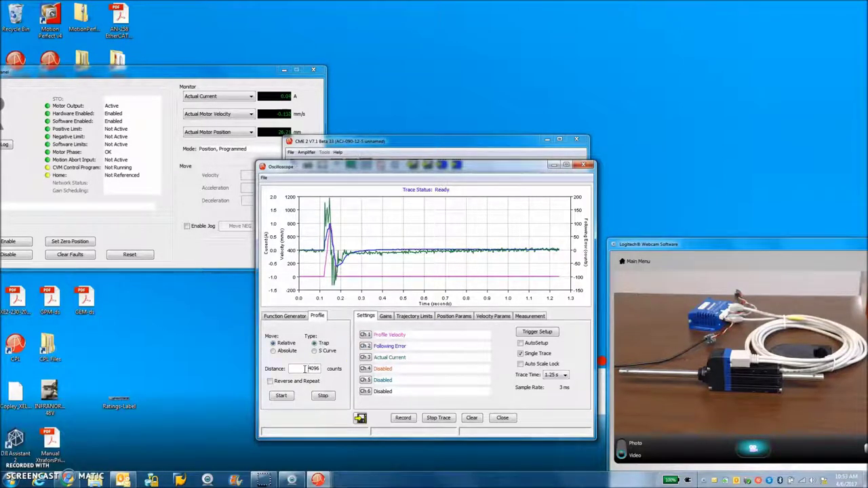
click(384, 316)
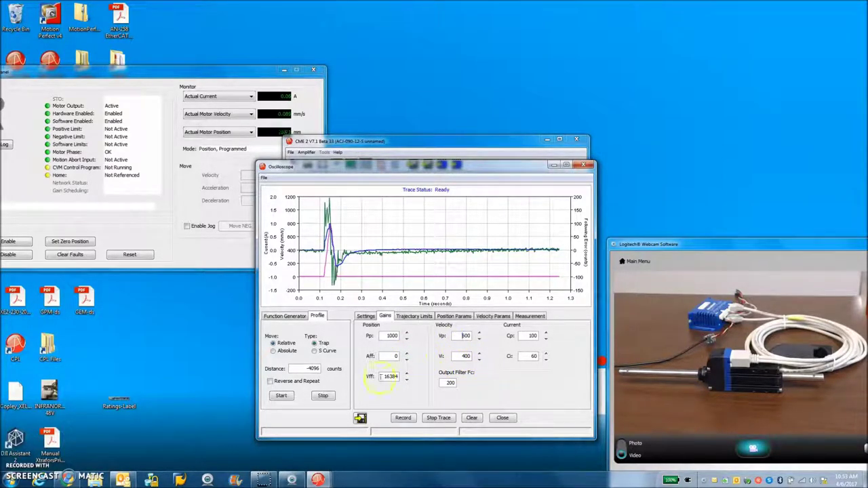
Run the -4096-count reverse move twice and zoom in on its initial overshoot.
click(284, 398)
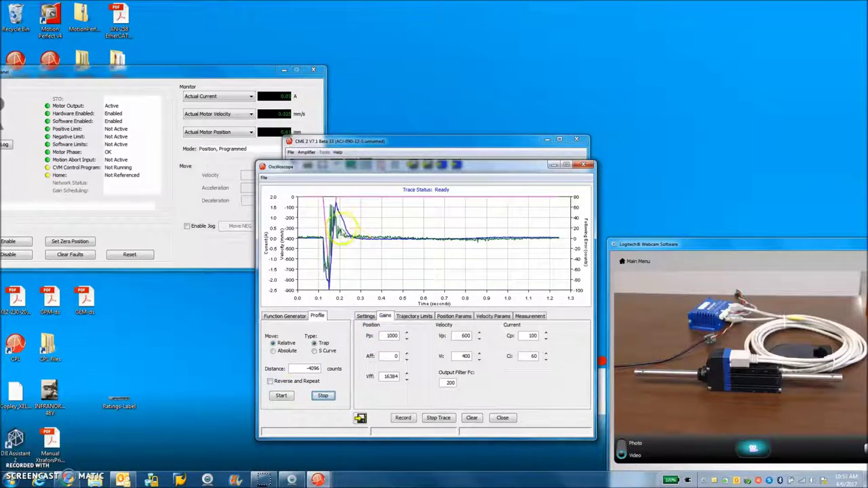
drag(369, 244, 363, 249)
click(366, 252)
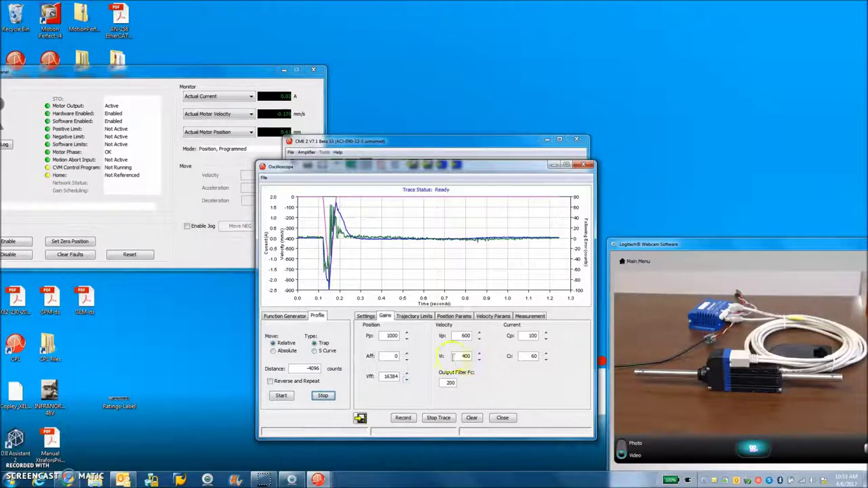
click(311, 368)
click(280, 395)
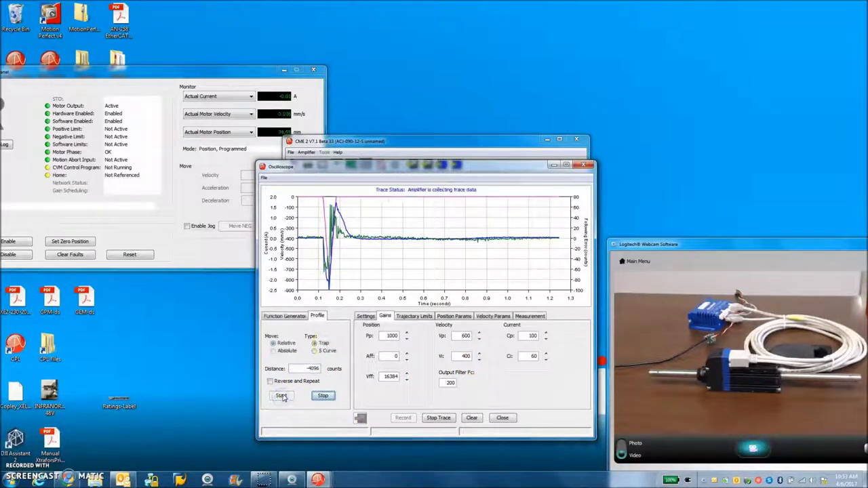
Change the distance to 8192 counts, run the move, and zoom into the first 0.32 s.
double_click(311, 368)
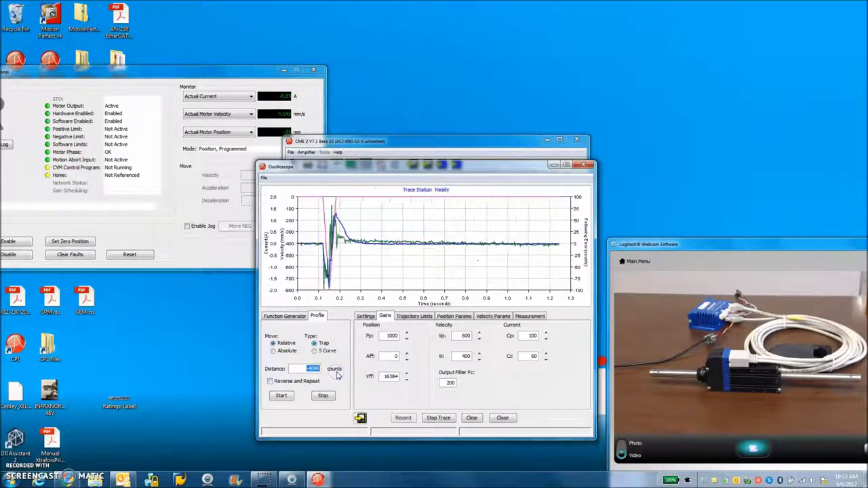
text(8)
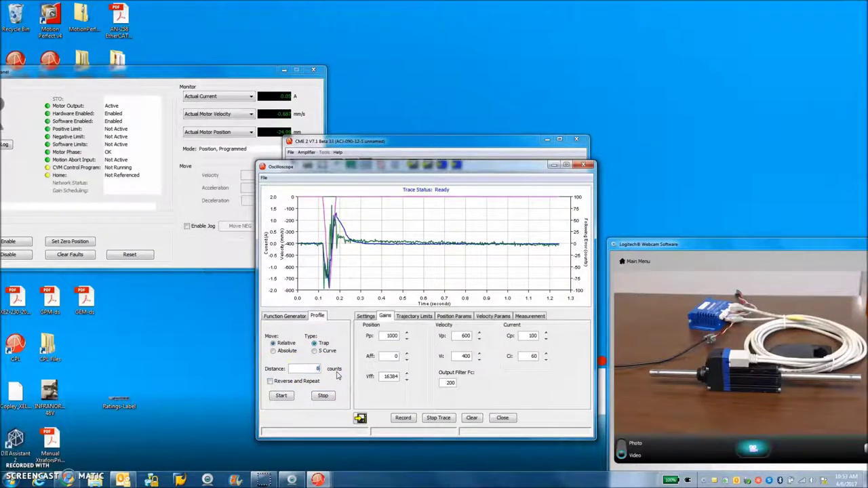
text(192)
click(283, 397)
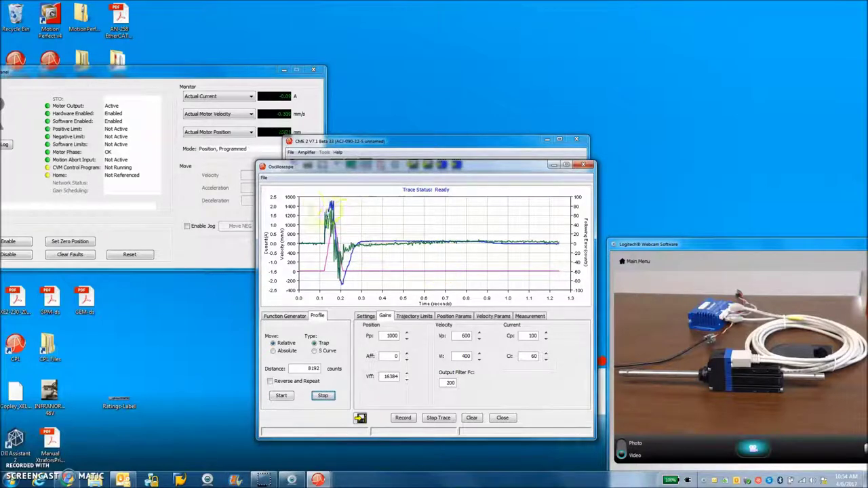
drag(288, 195, 387, 249)
click(414, 316)
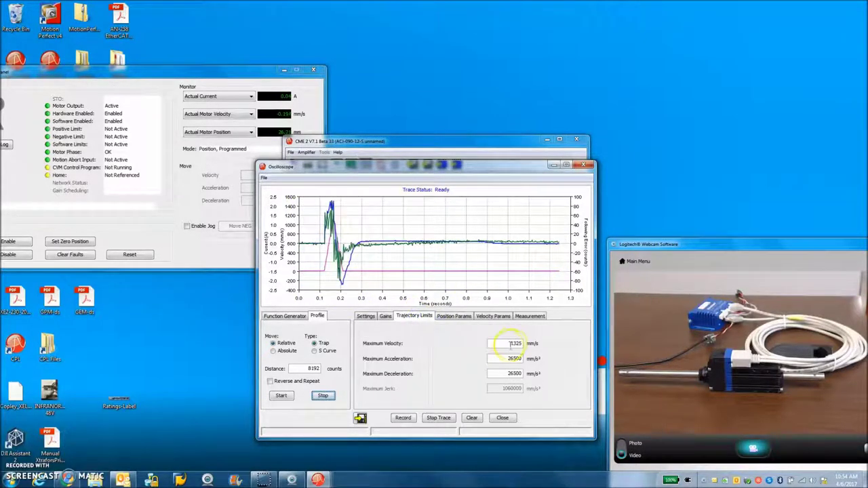
Limit maximum velocity to 1000 mm/s and run the -8192-count profile move.
drag(513, 343, 541, 347)
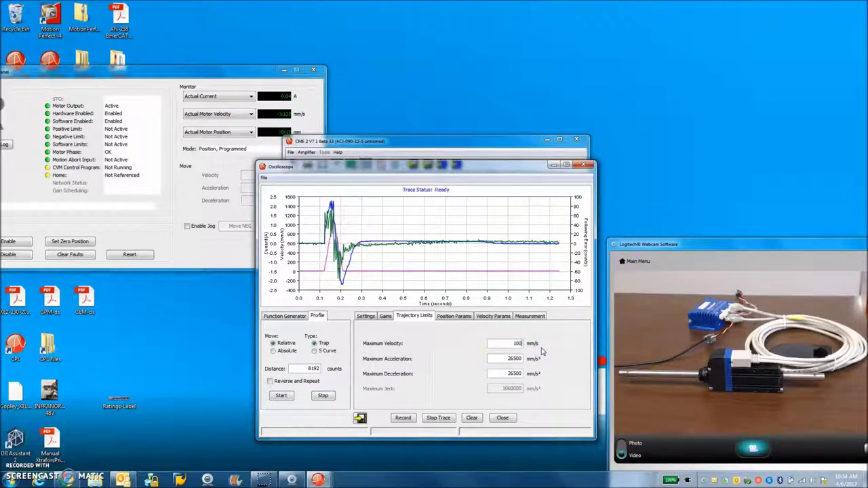
text(1000)
click(510, 359)
click(307, 369)
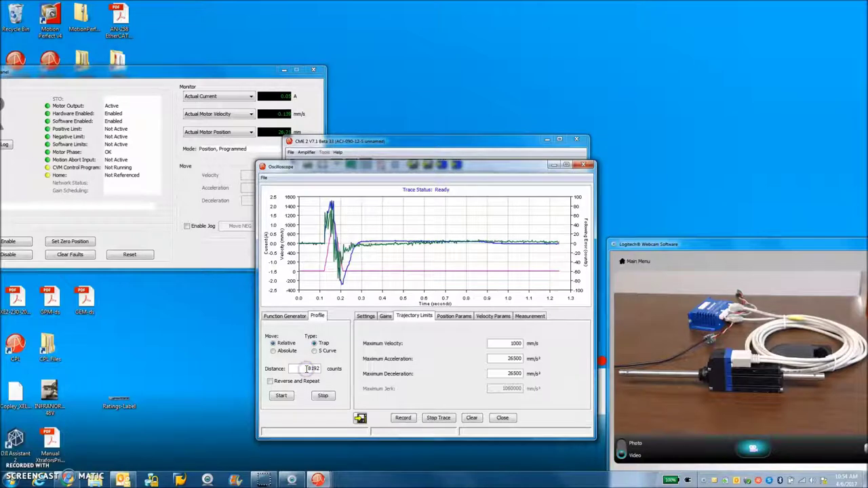
click(282, 396)
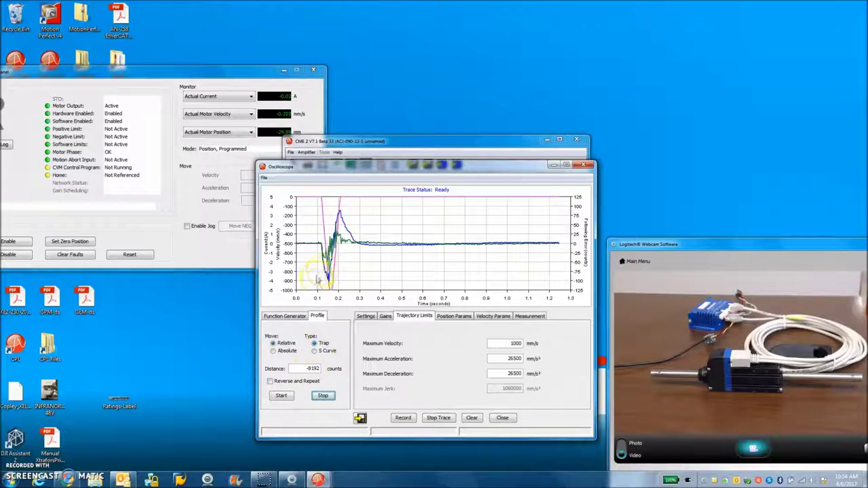
click(366, 268)
click(377, 265)
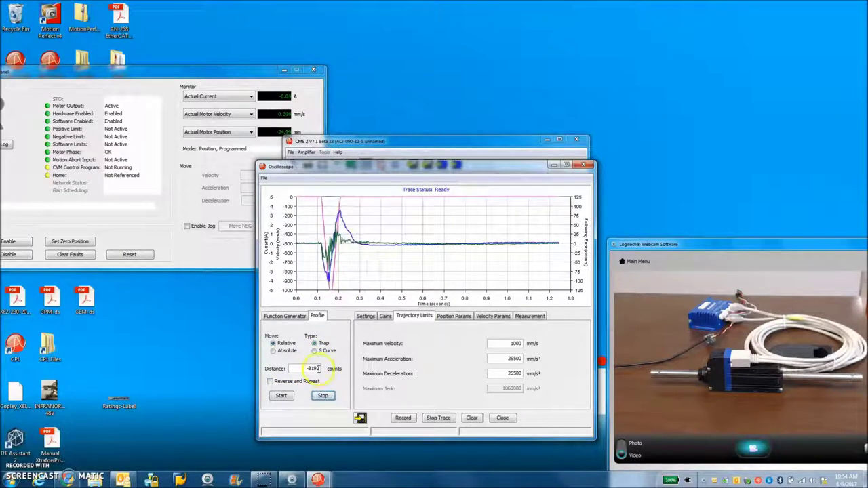
Change the profile move distance to 16384 counts.
click(307, 369)
key(BackSpace)
text(16384)
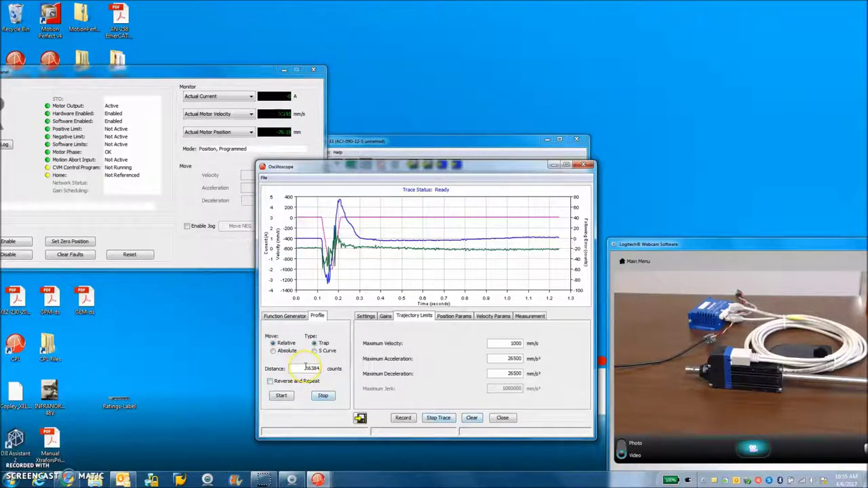
Run the 16384-count profile move and zoom into the acceleration part of its trace.
click(285, 397)
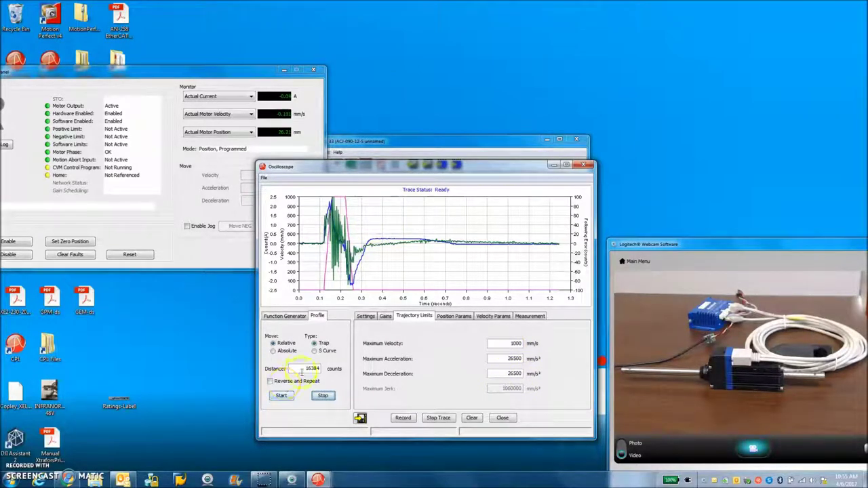
click(300, 368)
drag(304, 214, 442, 250)
drag(375, 238, 414, 207)
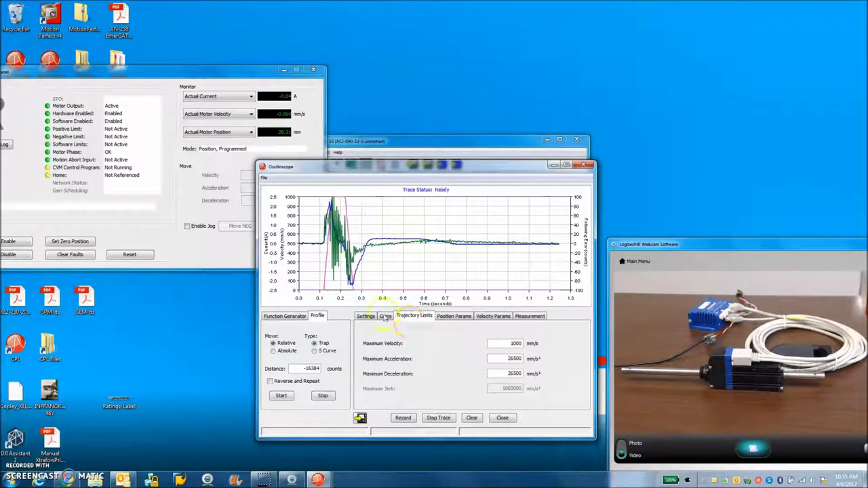
Lower velocity integral gain Vi to 300 and run the -16384-count reverse move.
click(384, 316)
click(460, 356)
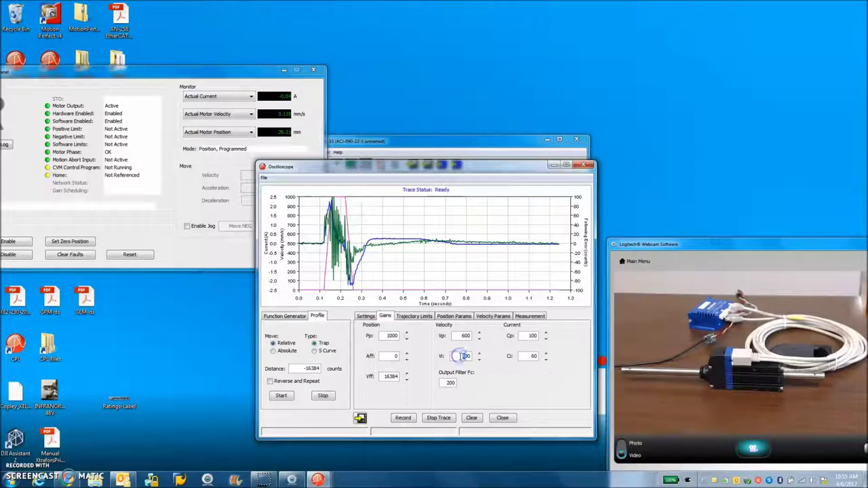
click(293, 371)
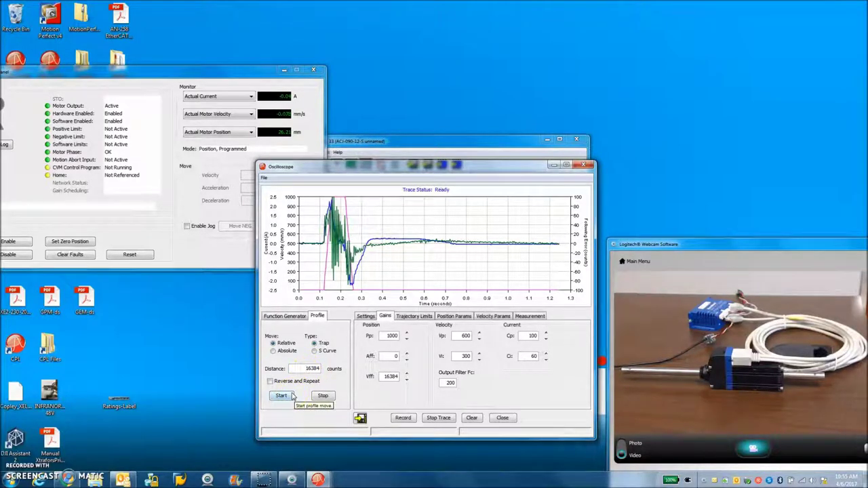
click(289, 399)
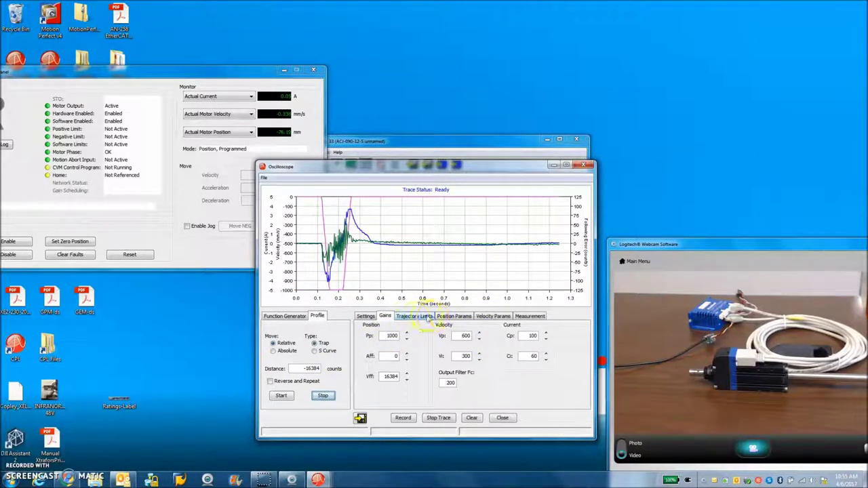
click(426, 316)
click(509, 344)
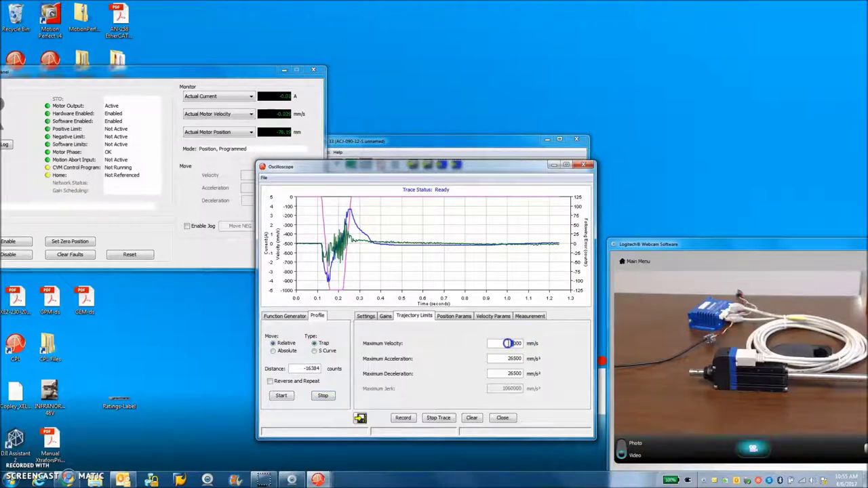
Set the trajectory maximum velocity to 2000 mm/s.
key(BackSpace)
text(2)
click(496, 337)
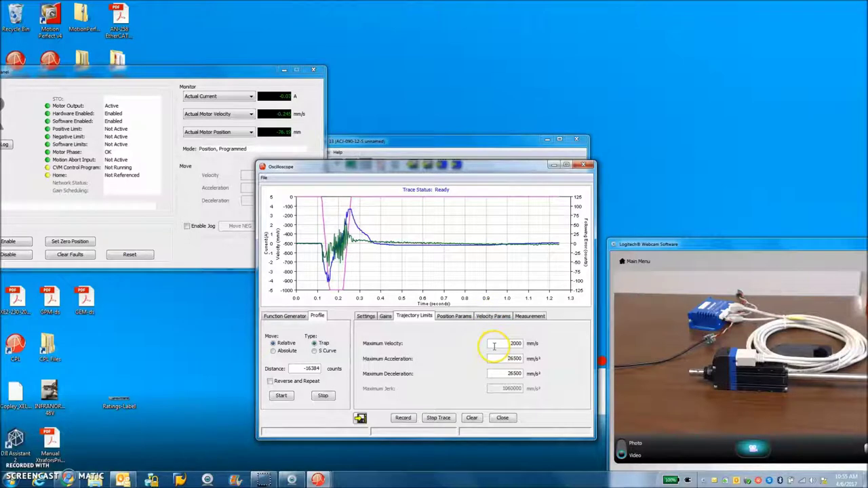
Run a 16384-count profile move and zoom in on the trace's transient.
double_click(301, 369)
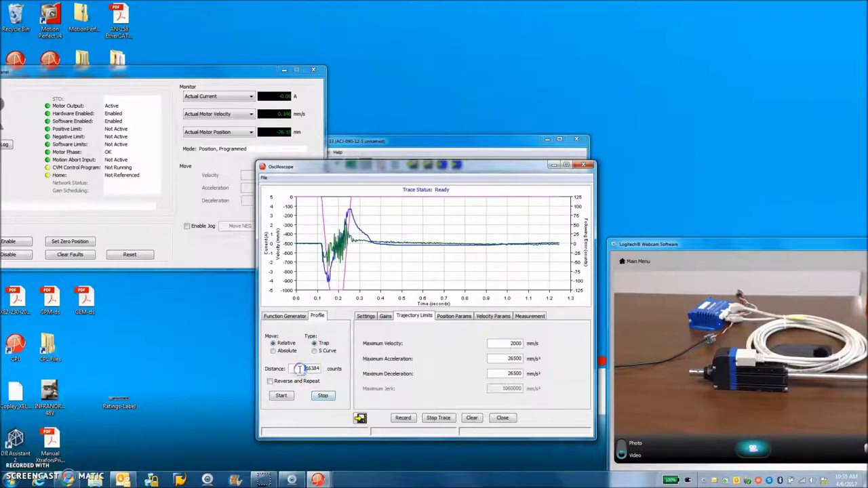
click(282, 397)
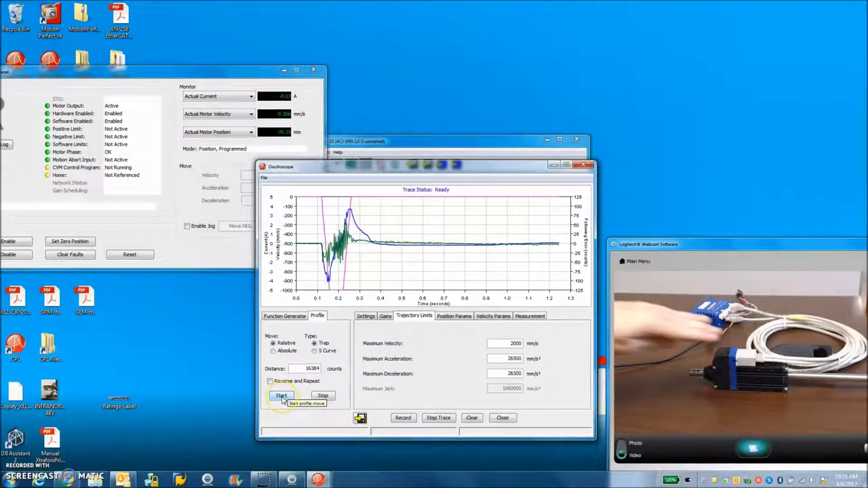
click(281, 397)
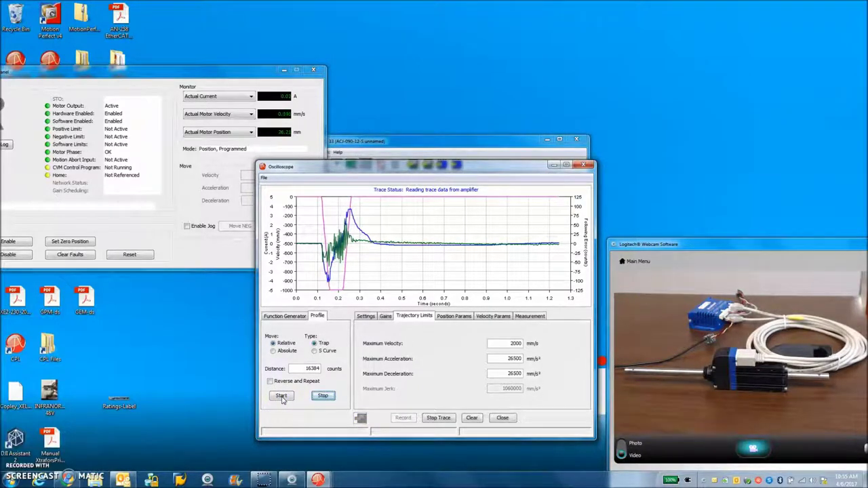
click(317, 239)
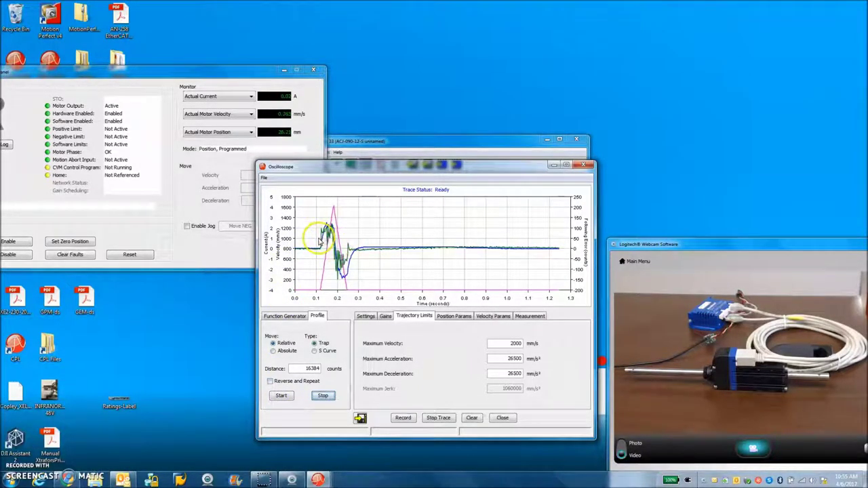
drag(316, 232, 552, 290)
click(407, 262)
click(302, 239)
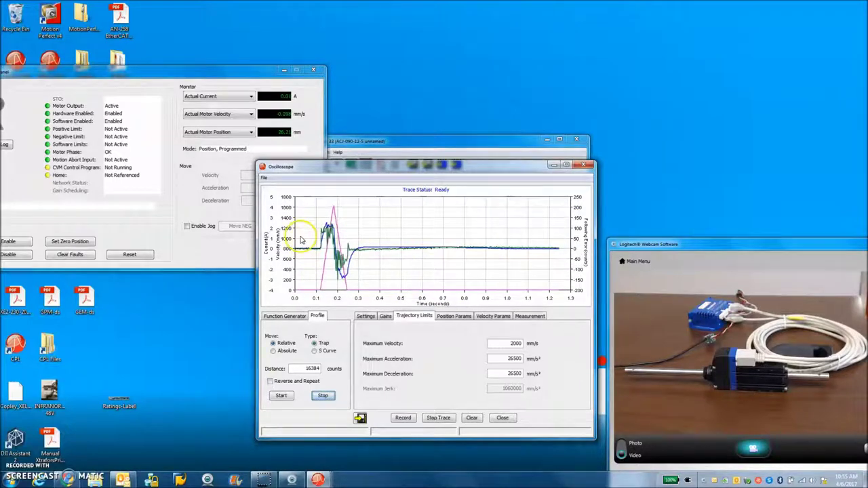
drag(299, 291, 362, 214)
click(393, 292)
click(361, 297)
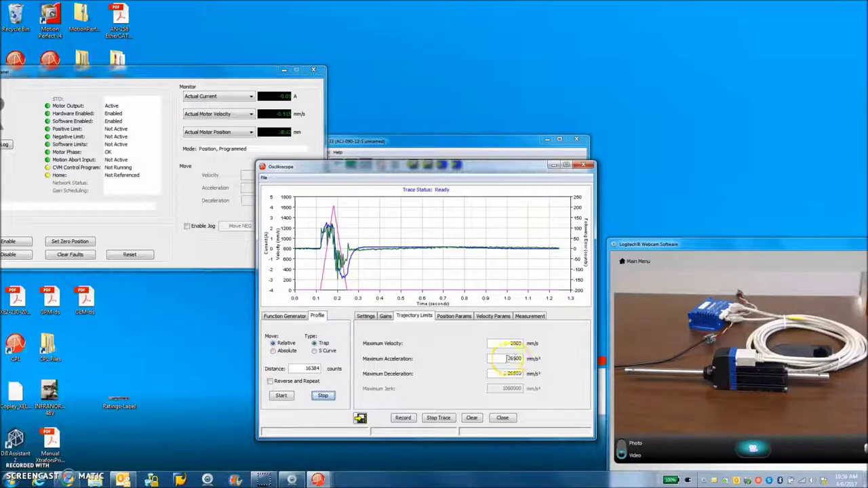
Set maximum acceleration and deceleration limits to 60000 mm/s².
double_click(510, 358)
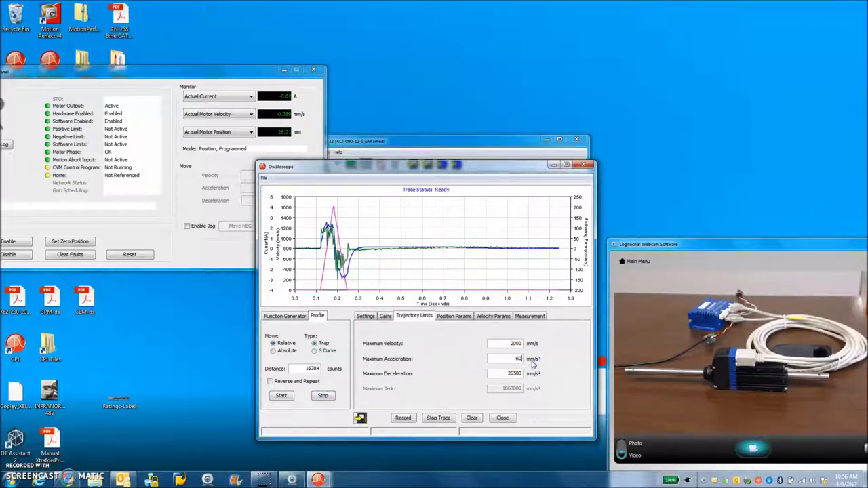
click(458, 401)
double_click(510, 375)
click(507, 346)
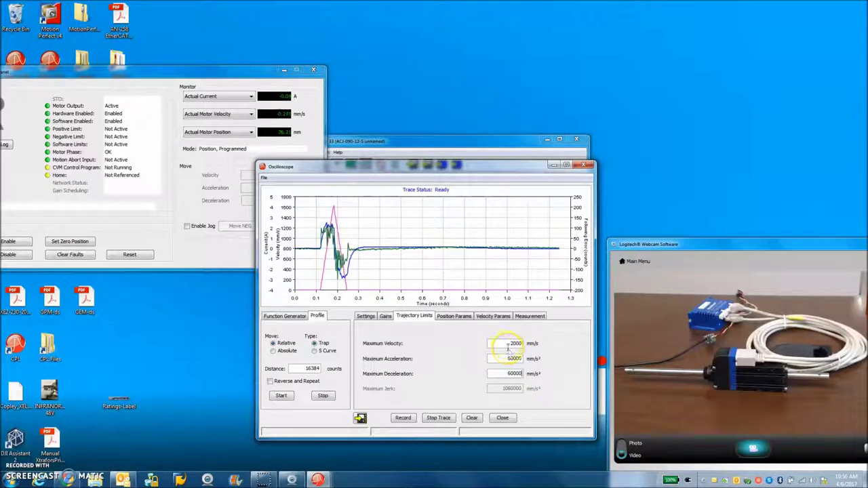
click(421, 142)
Change the Vel. Limit value in the Velocity Loop settings.
click(468, 237)
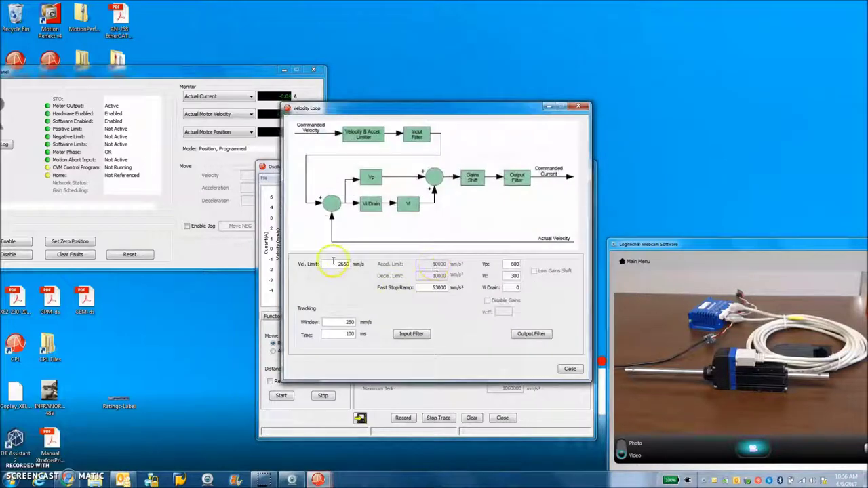
drag(334, 264, 370, 269)
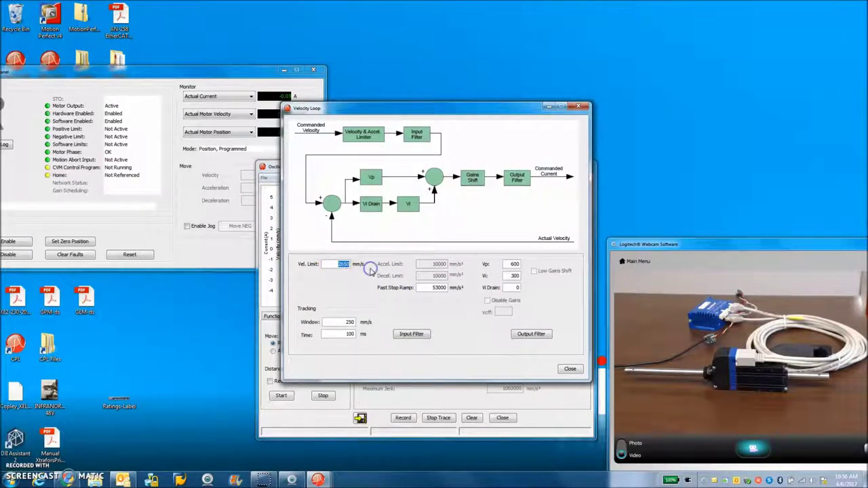
text(5)
click(578, 107)
Re-enter the maximum velocity and run a -16384-count reverse move on the oscilloscope.
click(478, 392)
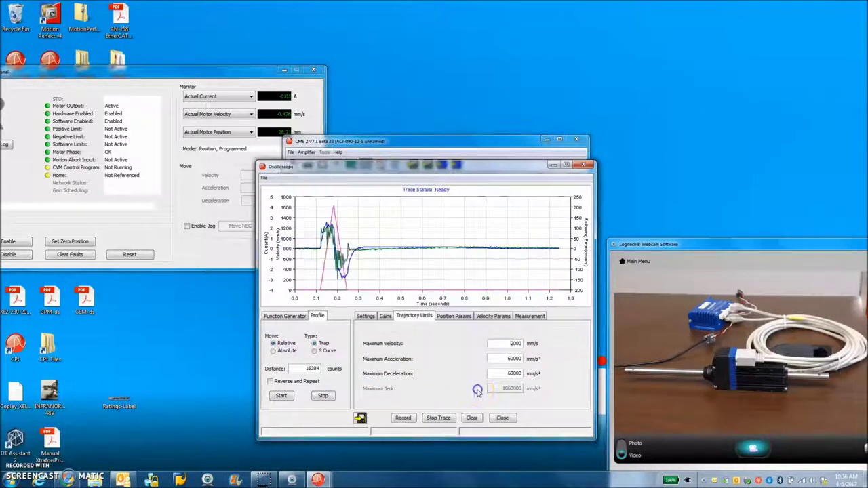
double_click(516, 344)
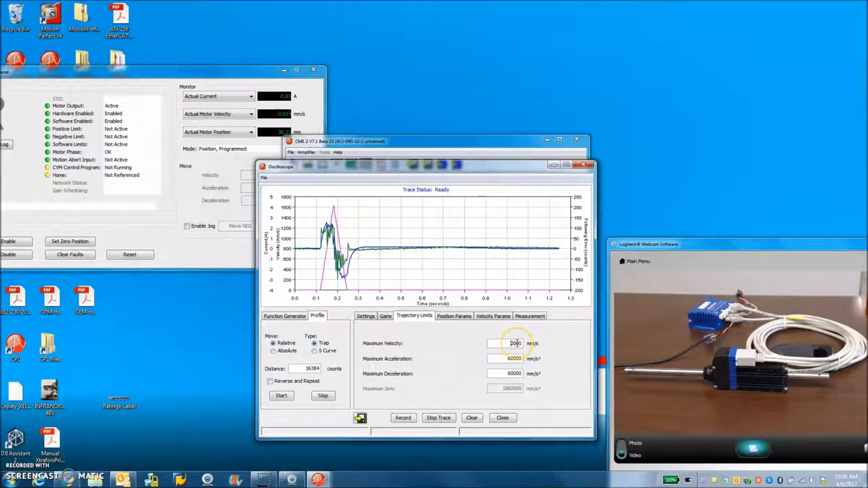
click(497, 368)
click(299, 369)
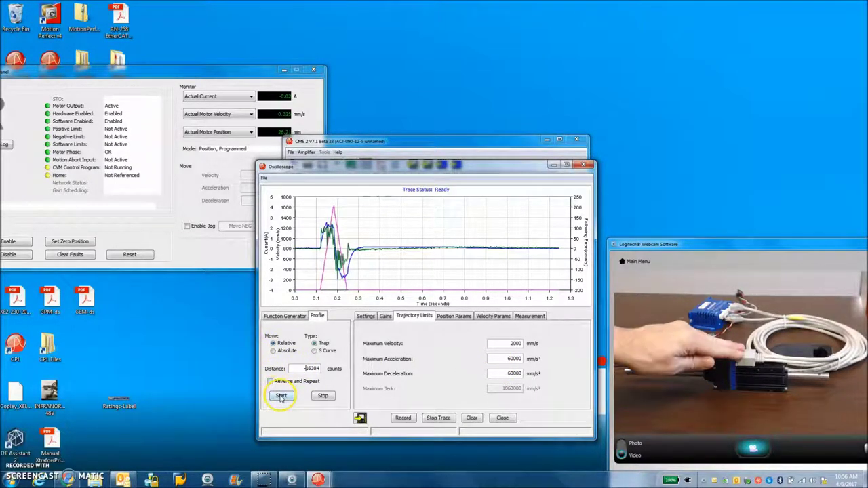
click(281, 397)
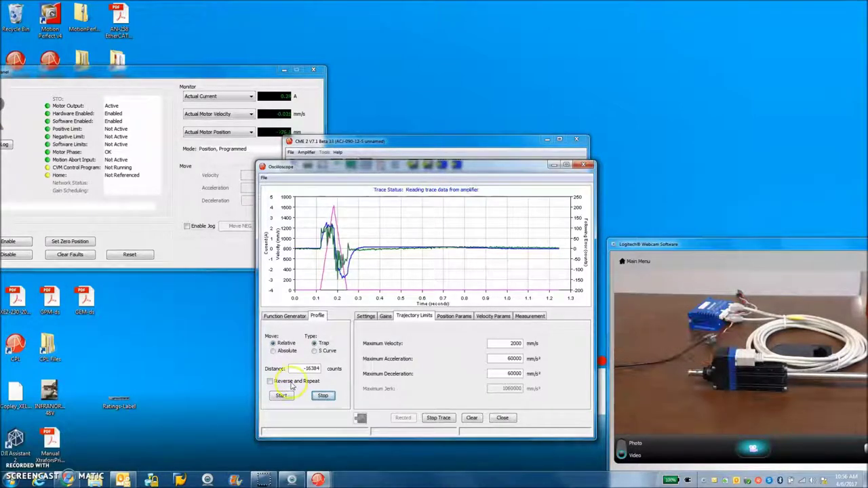
click(305, 367)
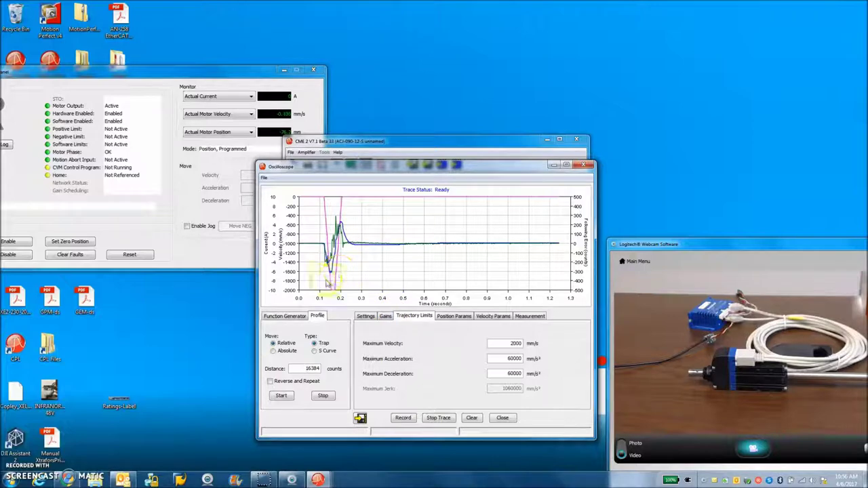
Set maximum velocity to 2500 mm/s, dismiss the warning, and acceleration/deceleration to 90000 mm/s².
double_click(513, 343)
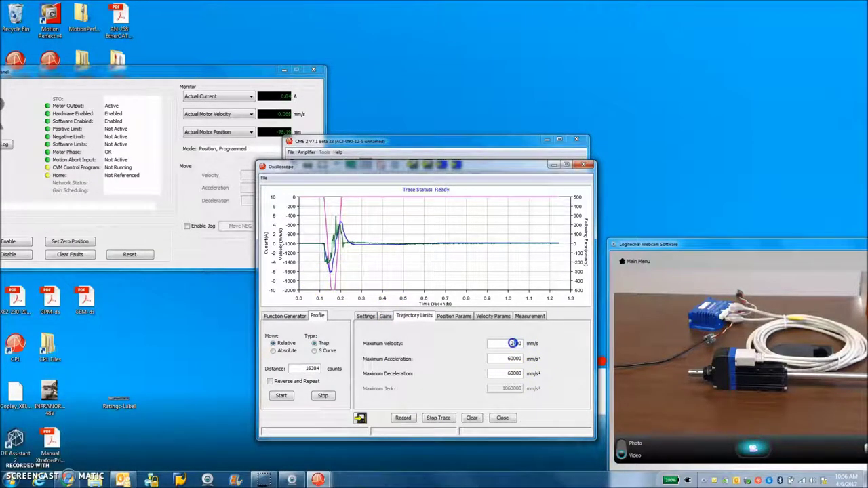
text(2500)
click(514, 358)
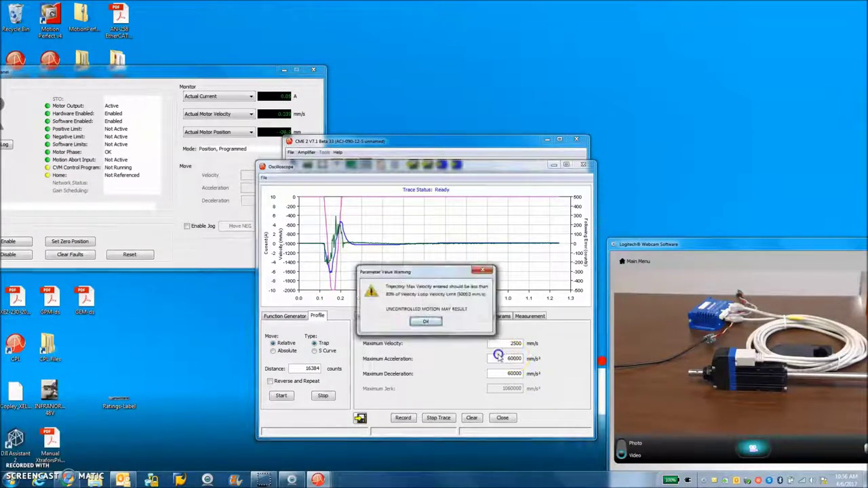
click(434, 321)
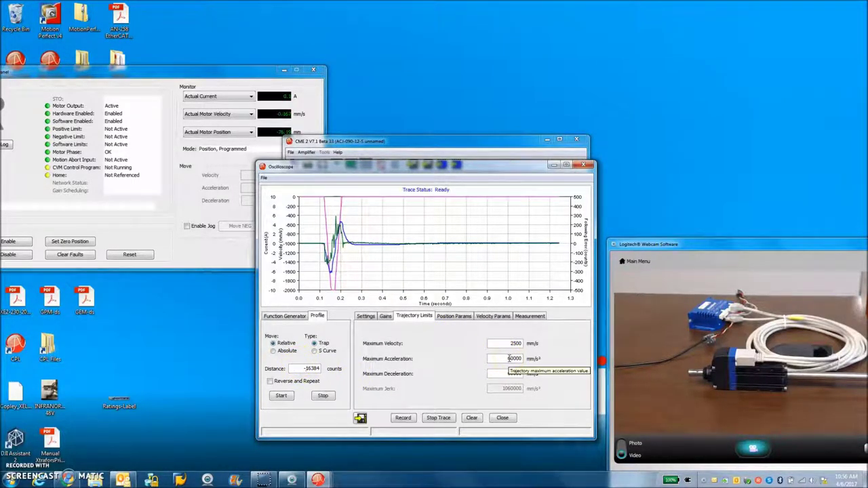
click(507, 359)
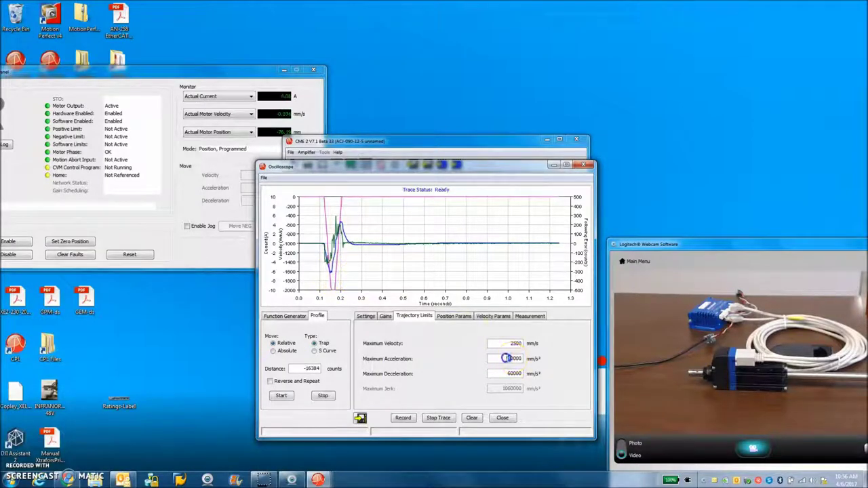
click(512, 373)
click(282, 396)
Run the 16384-count move at 2500 mm/s and 90000 mm/s² limits.
click(307, 369)
click(296, 380)
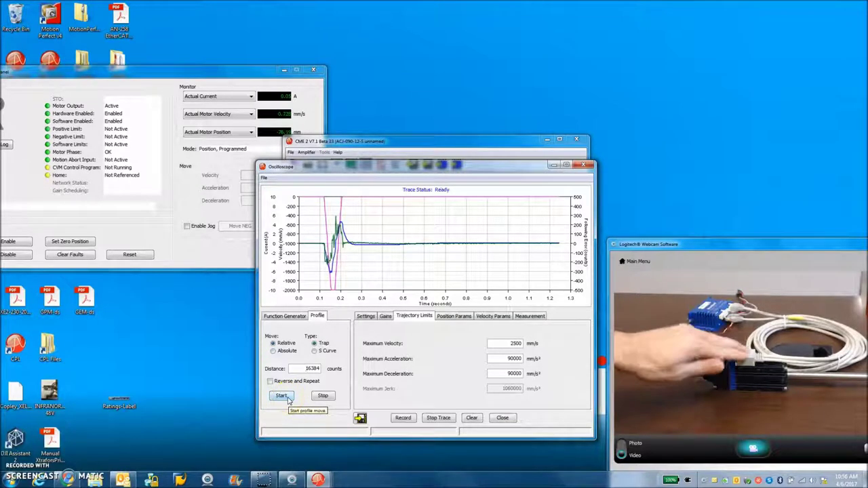
click(283, 397)
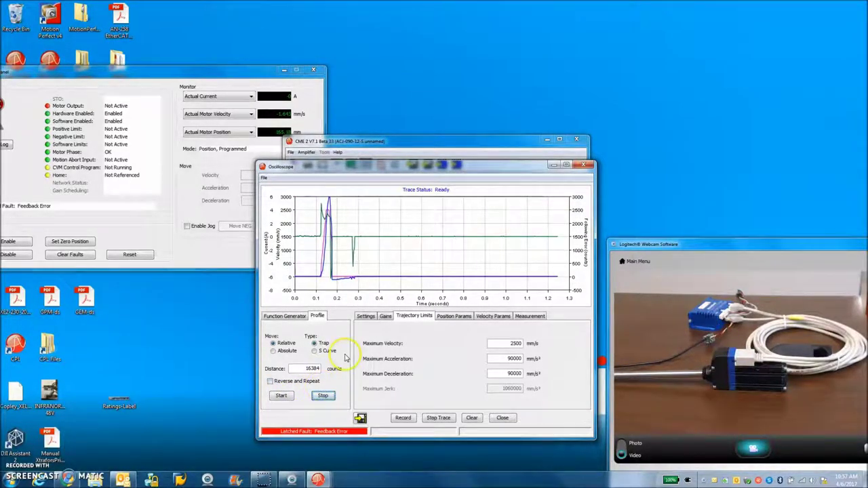
click(334, 248)
click(329, 201)
click(345, 239)
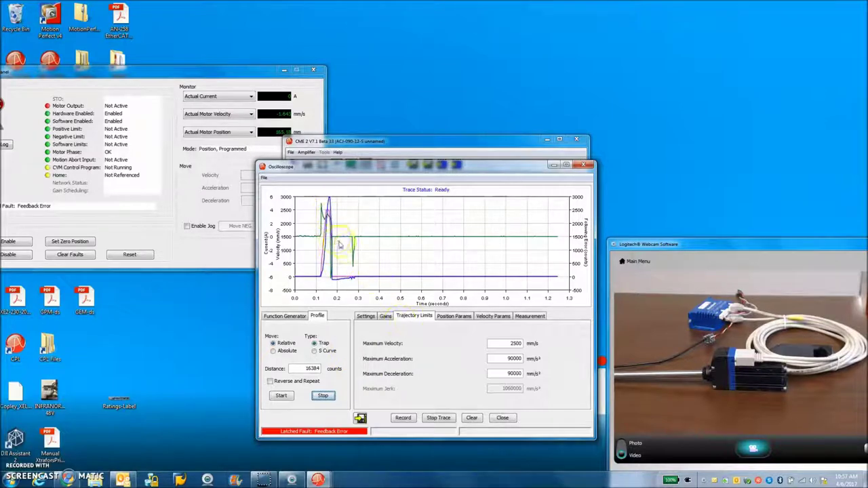
click(329, 202)
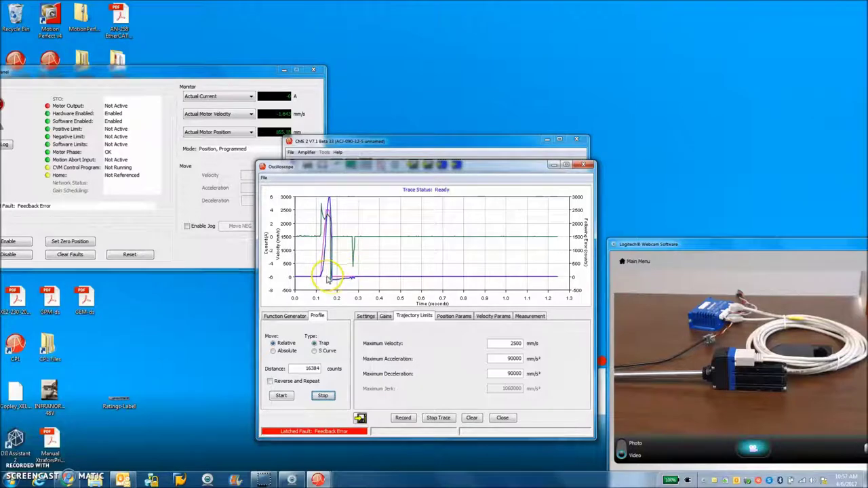
Check the Current Loop settings from the main window, then return to the oscilloscope.
click(505, 359)
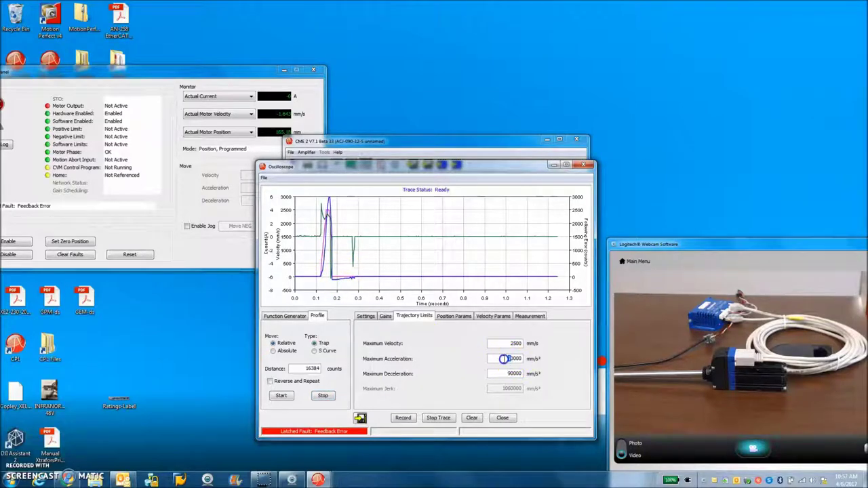
click(464, 144)
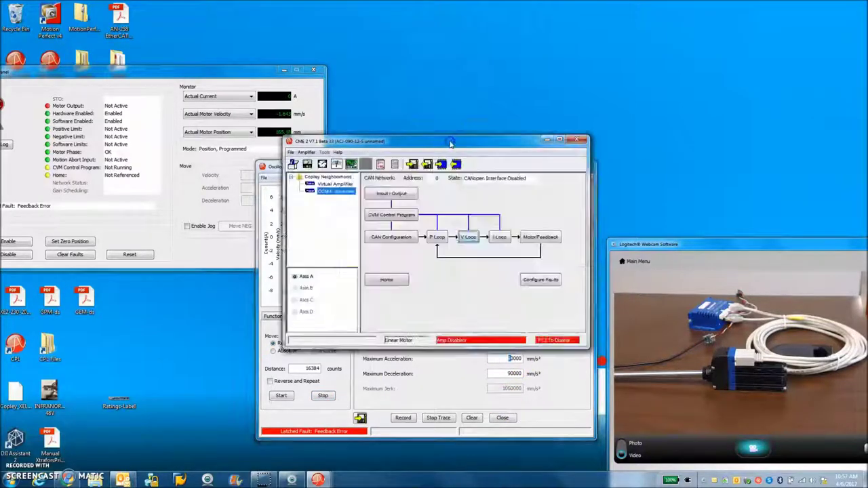
click(491, 235)
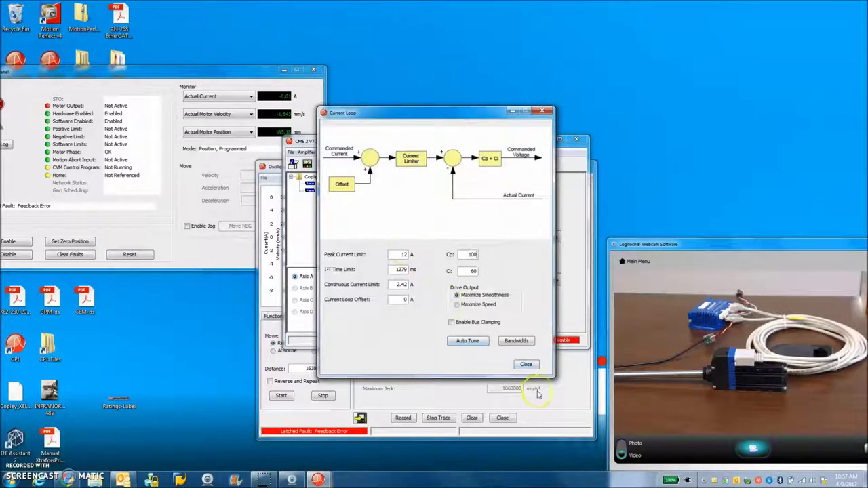
click(522, 360)
click(468, 375)
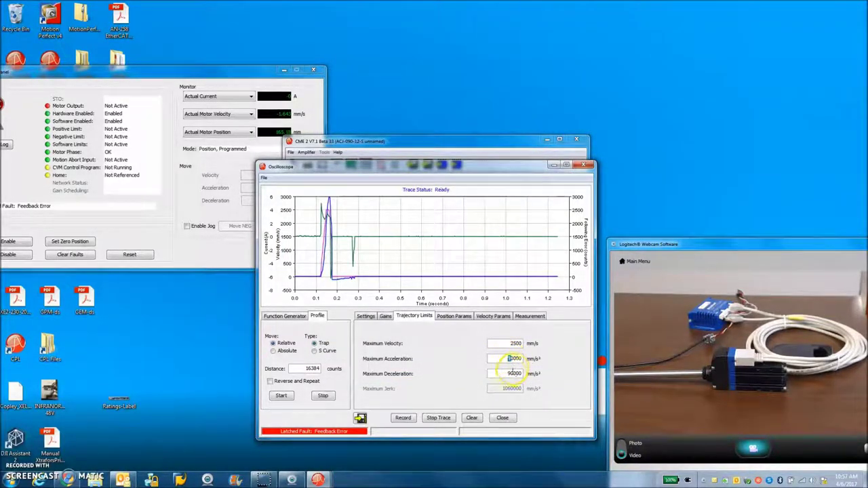
Edit the deceleration limit and clear the latched Feedback Error fault in the Control Panel.
click(514, 373)
click(508, 373)
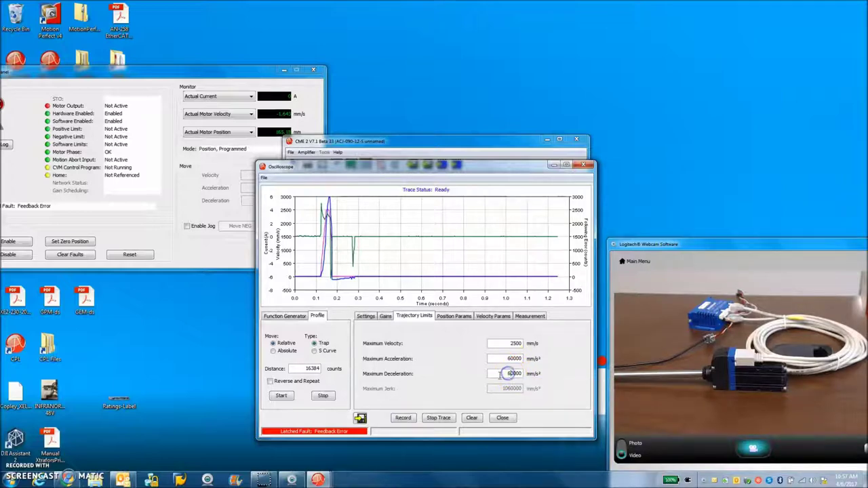
click(307, 368)
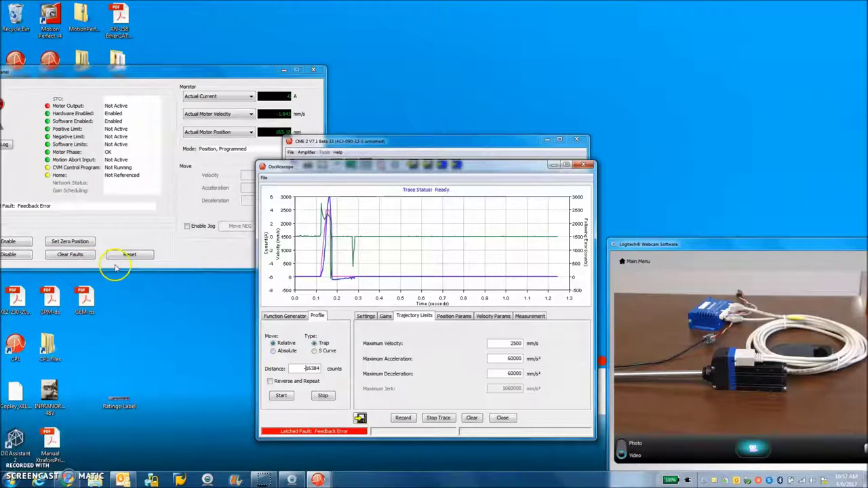
click(11, 255)
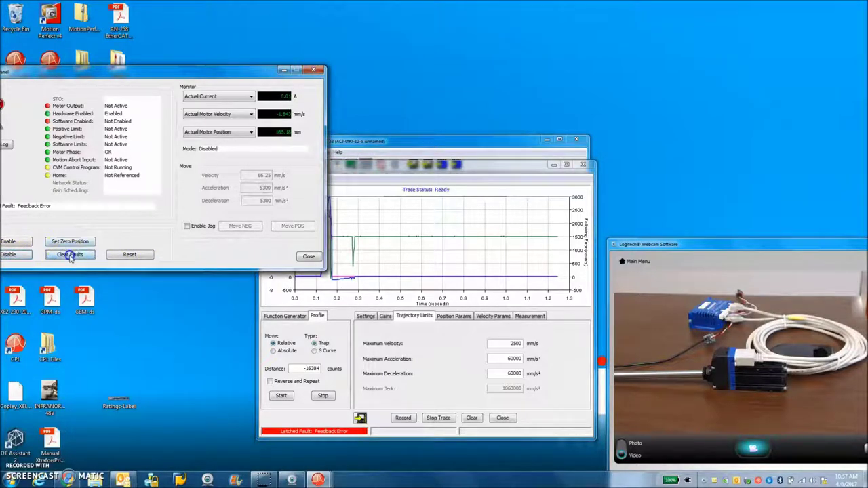
click(62, 257)
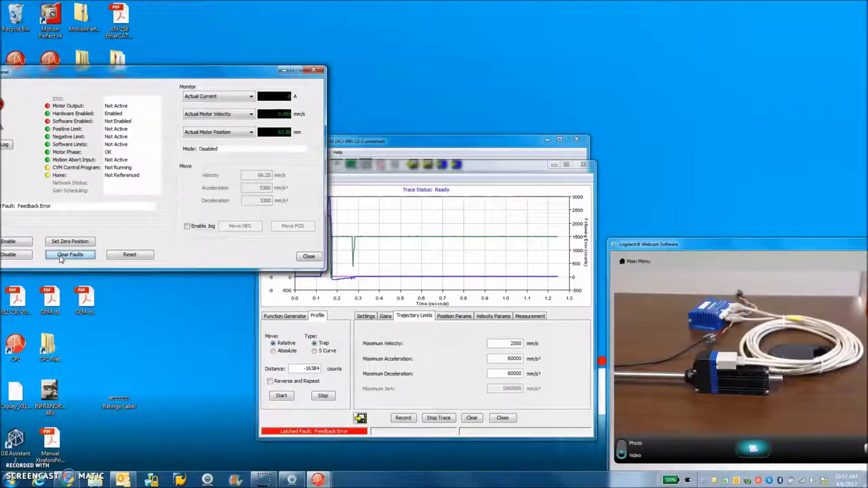
click(25, 240)
click(59, 255)
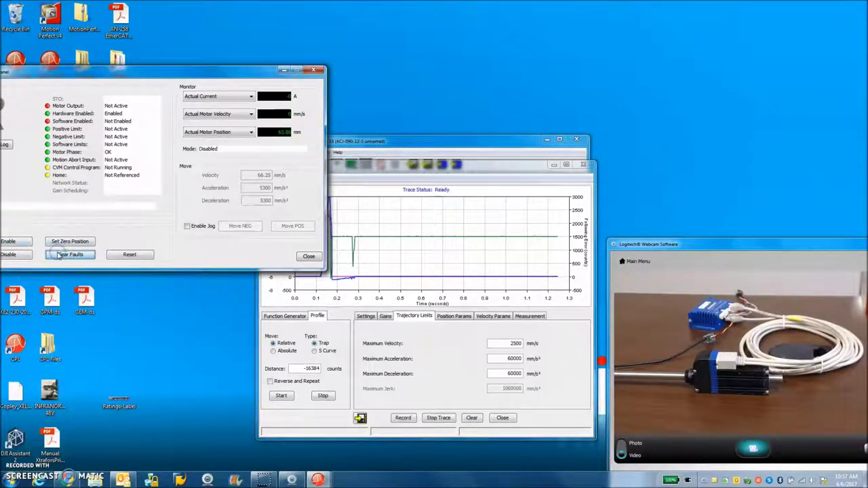
Run the -16384-count profile move from the Profile tab, capturing its trace.
click(319, 316)
click(307, 368)
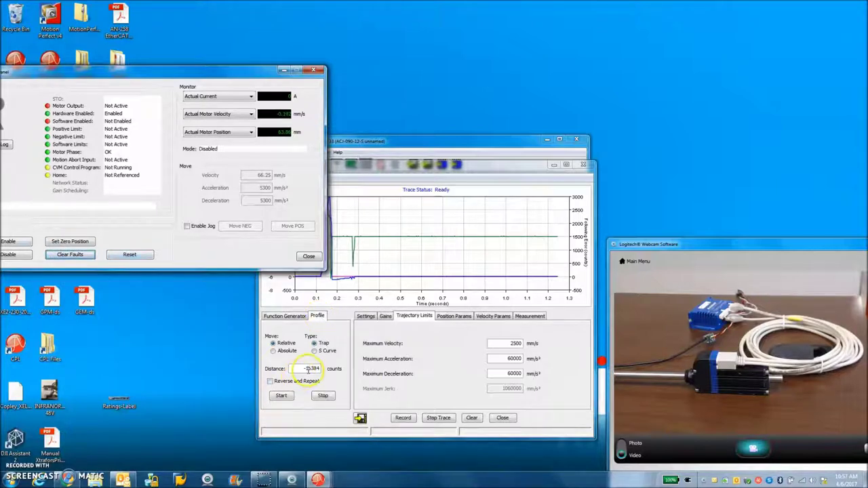
click(282, 396)
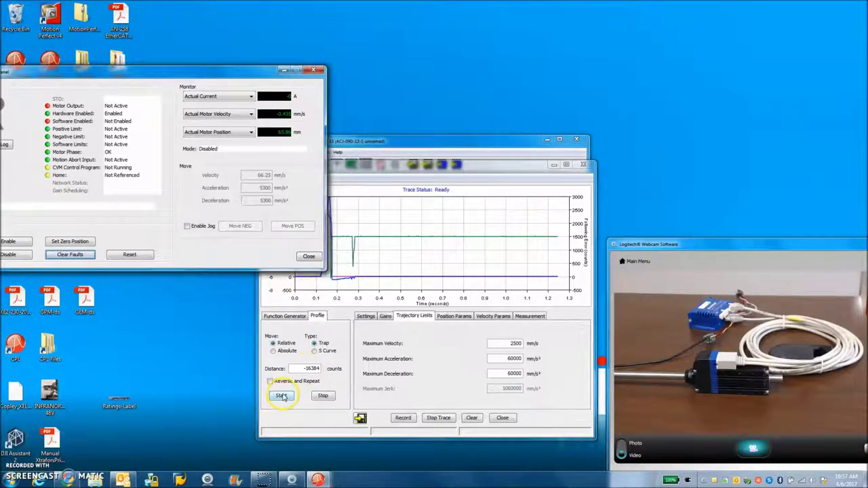
click(281, 396)
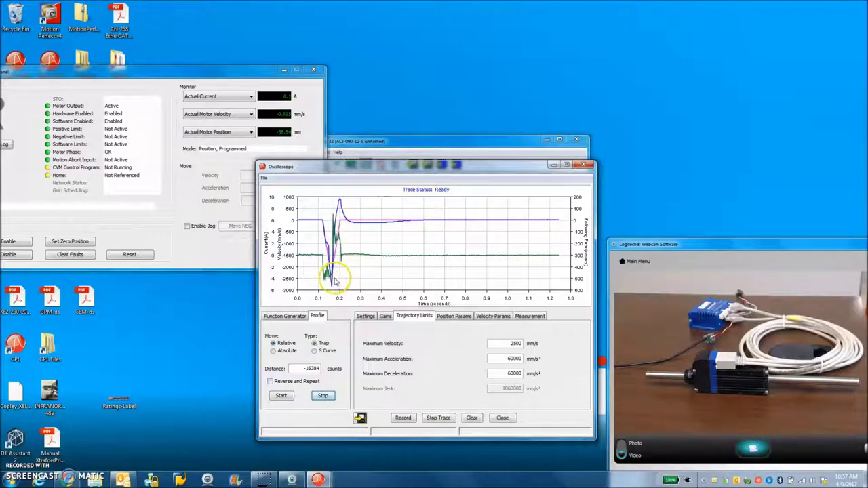
Zoom into the trace spike, then set oscilloscope channel 4 to trace Bus Voltage.
drag(301, 251, 354, 288)
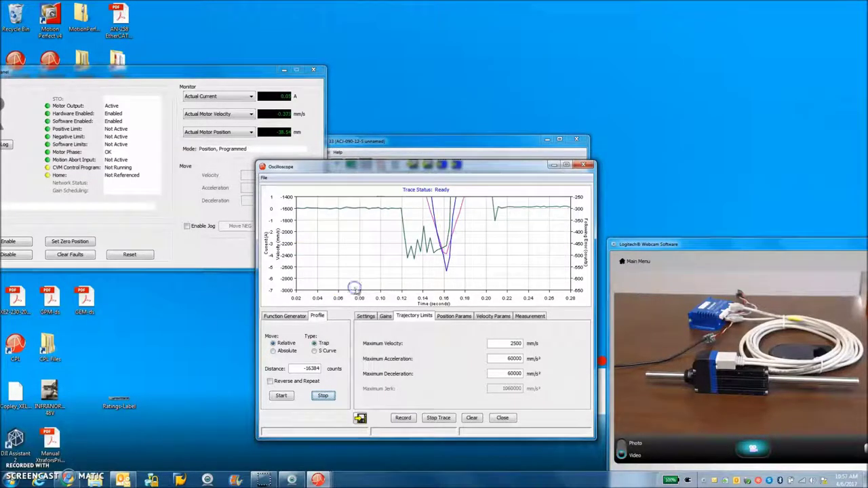
click(440, 280)
click(367, 322)
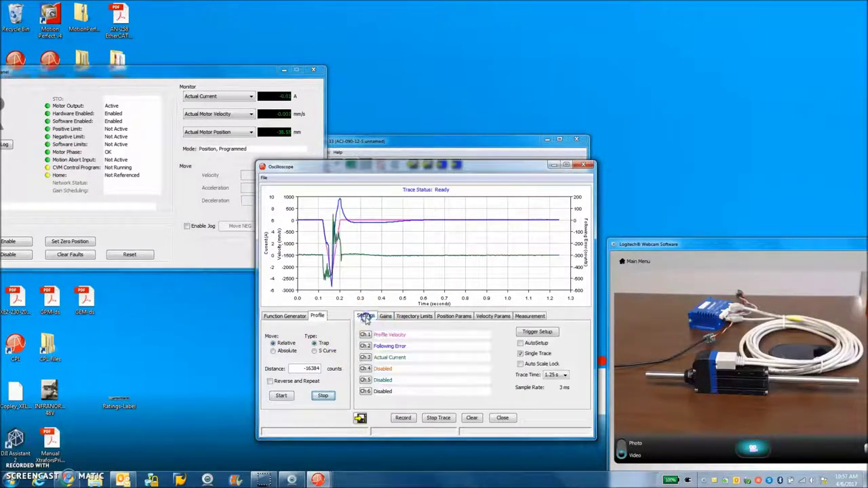
click(368, 371)
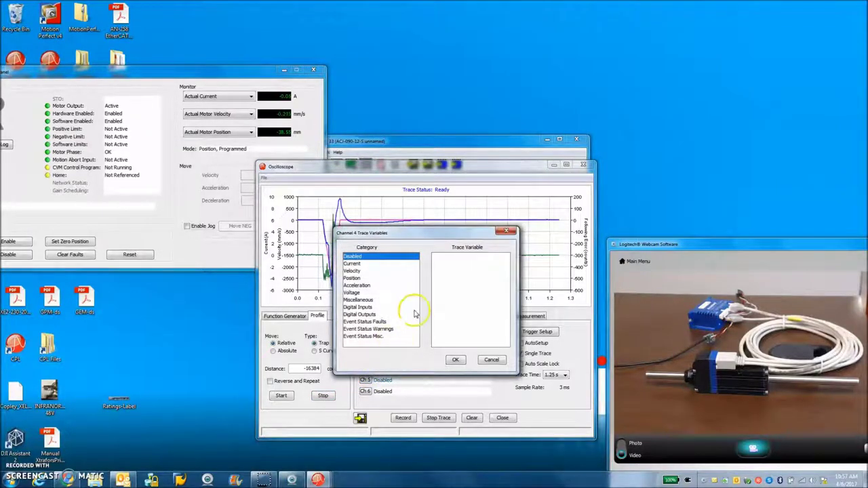
click(353, 292)
click(453, 259)
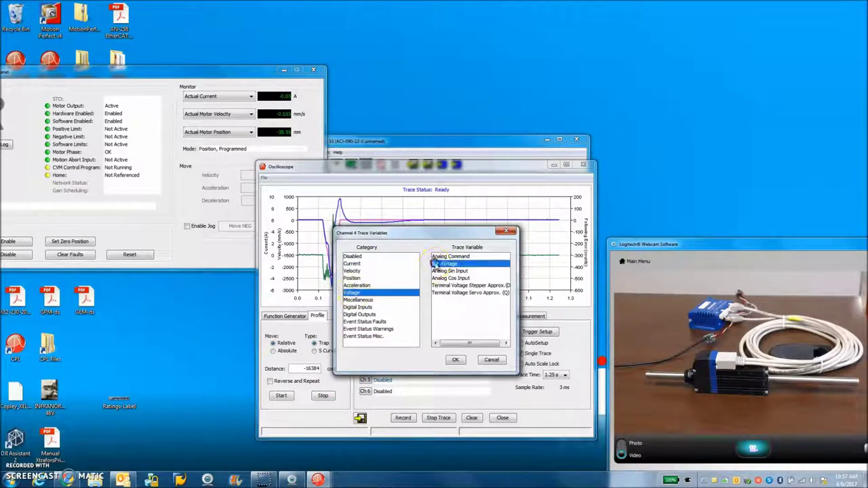
click(455, 360)
Set channel 5 to Terminal Voltage Servo Approx. (Q) and channel 6 to Voltage Limited.
click(366, 379)
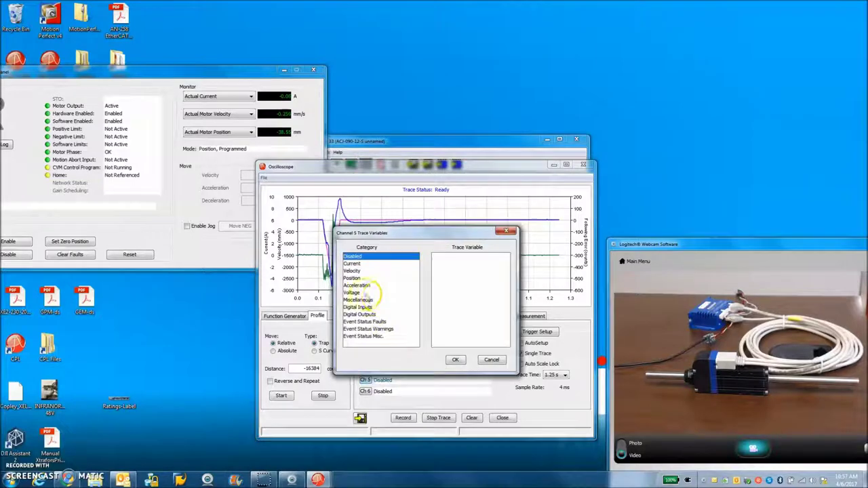
click(353, 292)
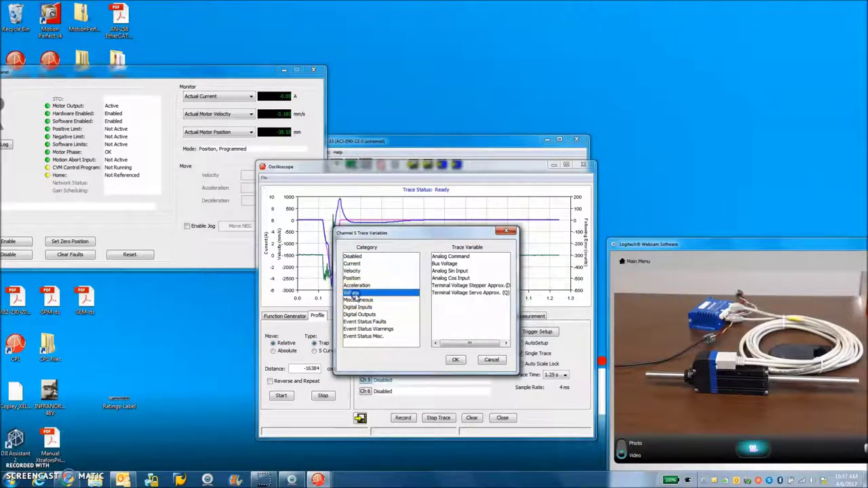
click(461, 292)
click(454, 359)
click(379, 392)
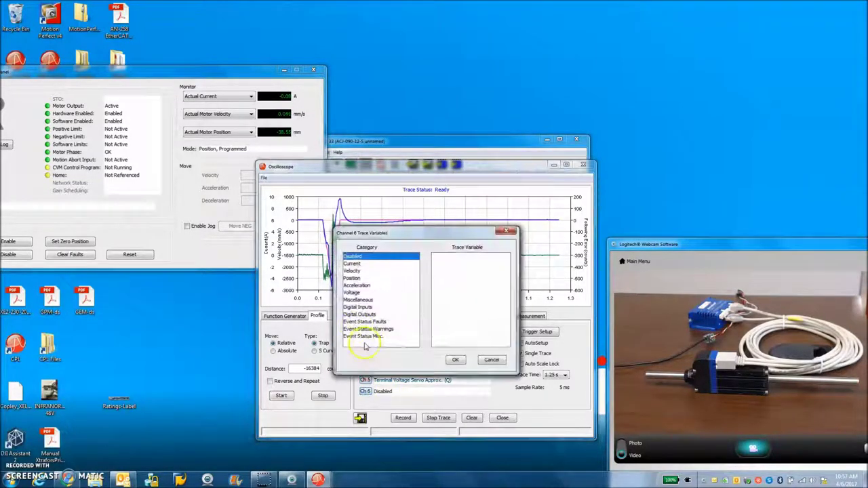
click(360, 329)
click(448, 258)
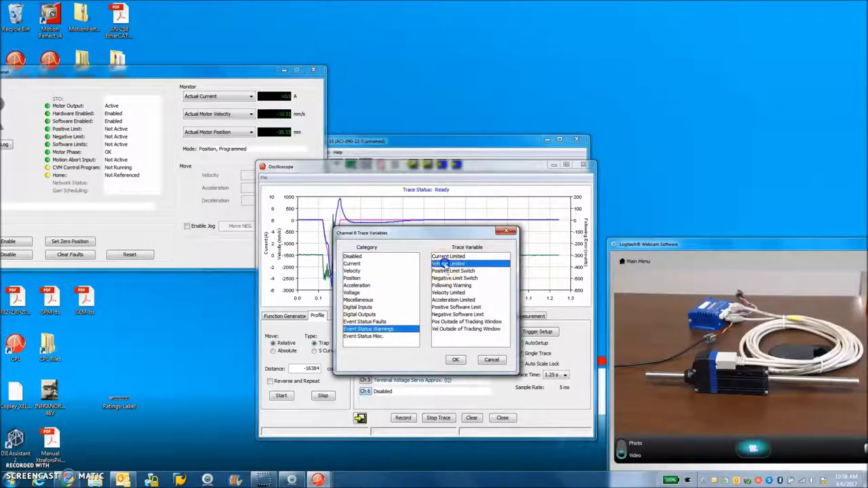
click(454, 360)
click(307, 369)
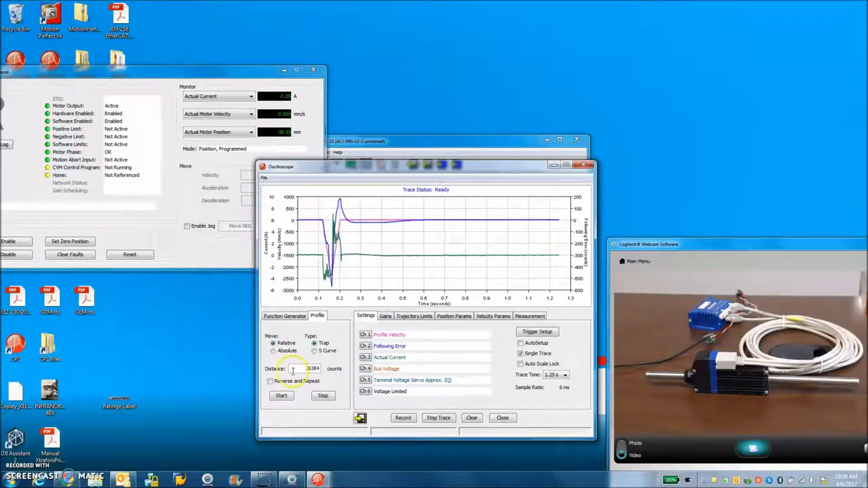
Run the move with six channels traced, then set maximum velocity to 2200 mm/s.
click(283, 396)
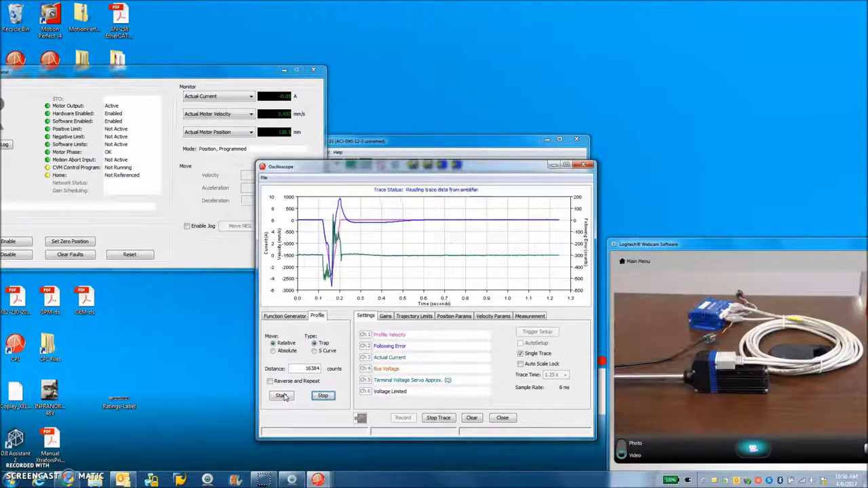
click(372, 251)
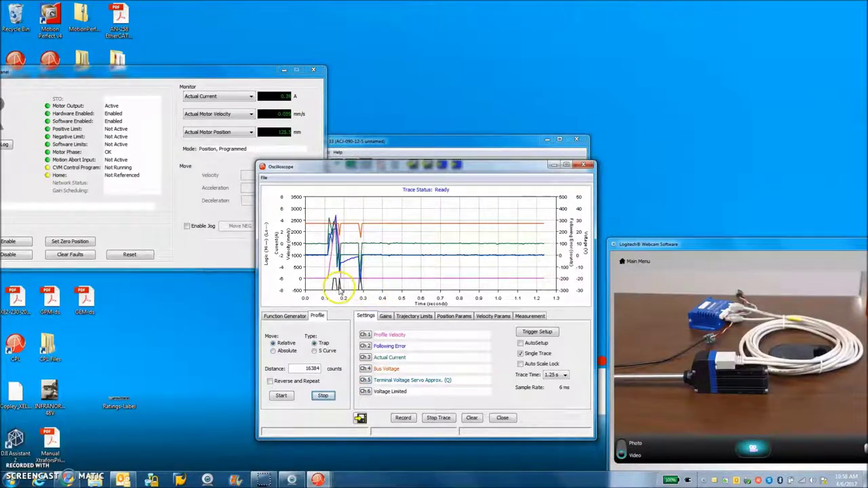
click(413, 317)
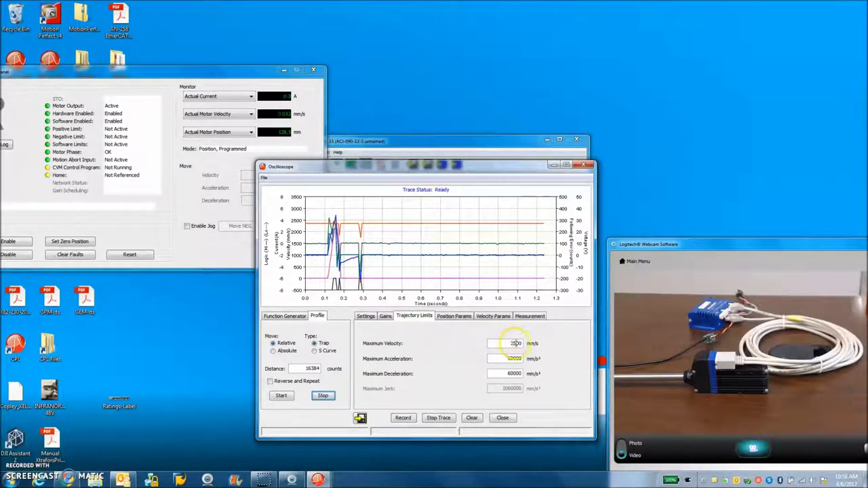
click(516, 343)
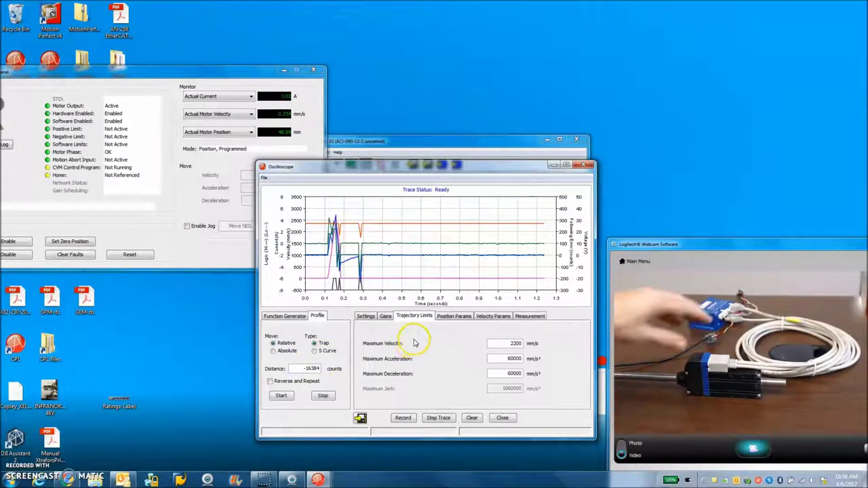
Rerun the move at 2200 mm/s, zoom to 0.06–0.26 s, and bring up the motor parameters.
click(280, 396)
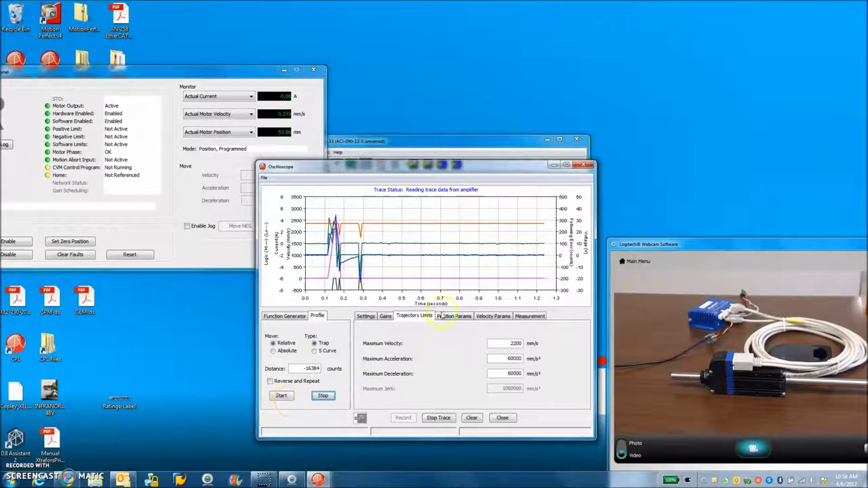
drag(356, 201, 316, 290)
click(515, 343)
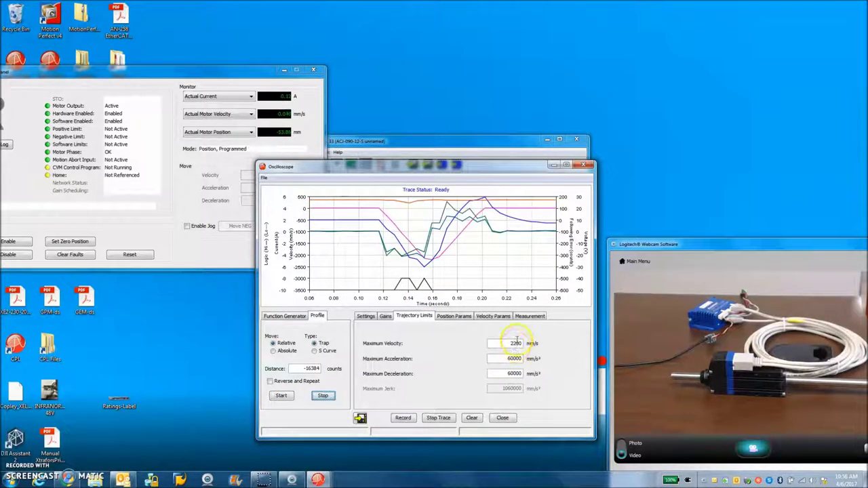
click(450, 141)
click(527, 238)
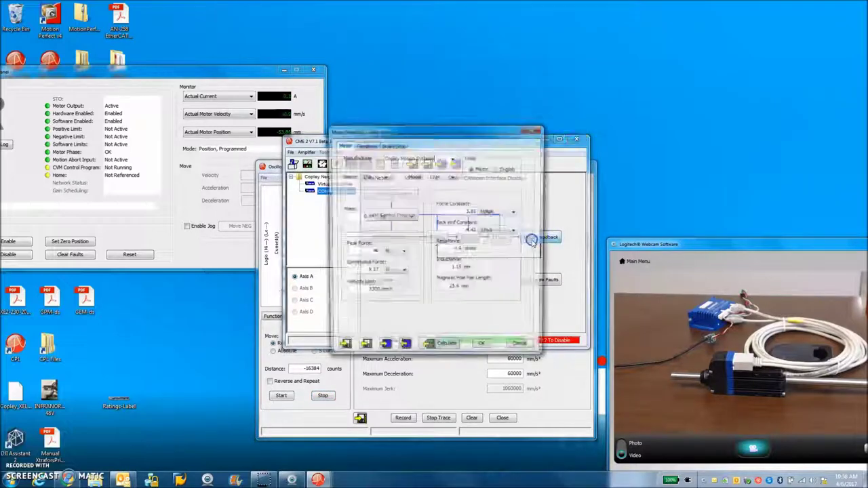
Review the back-EMF constant units, cancel the Motor/Feedback dialog, and return to the oscilloscope.
click(484, 231)
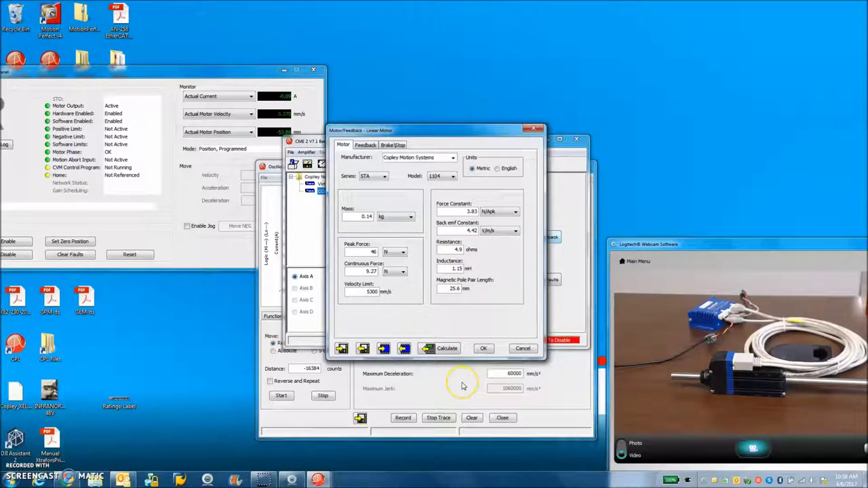
click(523, 349)
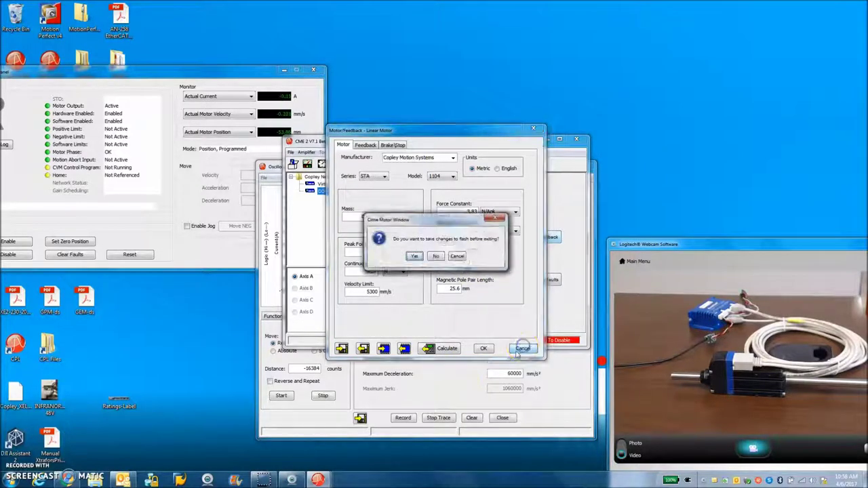
click(425, 256)
click(440, 366)
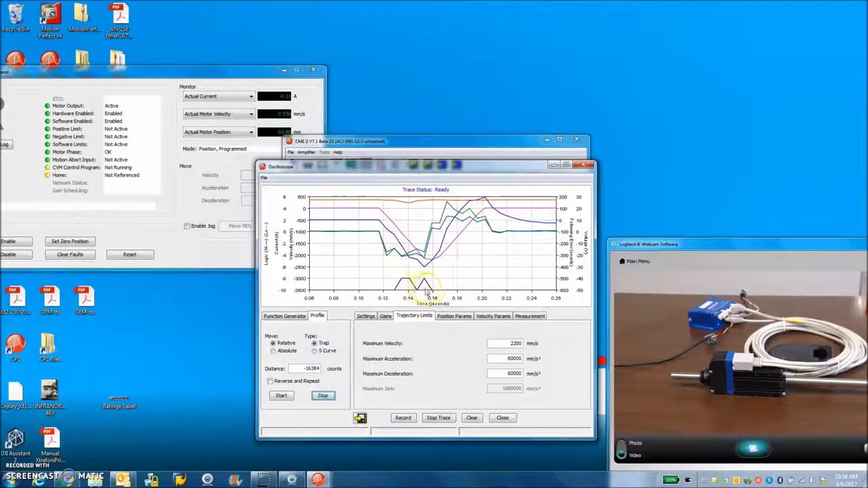
Set maximum velocity to 1000 mm/s, run the 16384-count move, and zoom to the first 0.5 s.
drag(400, 291, 368, 242)
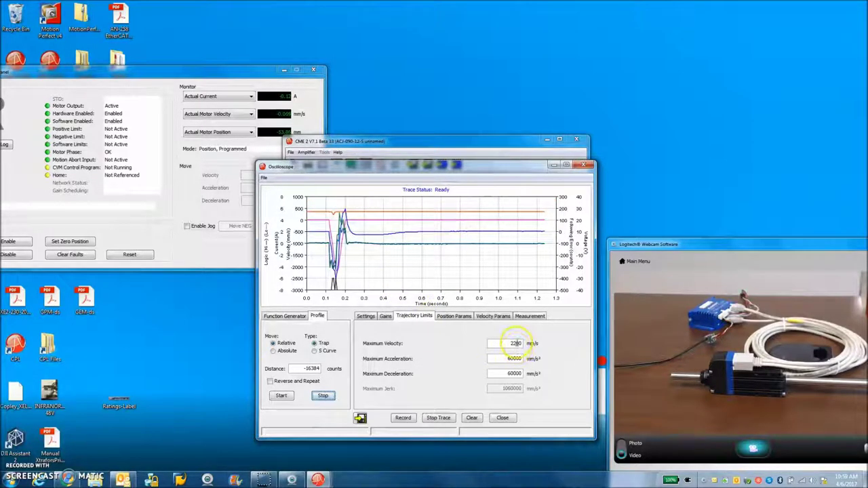
click(507, 343)
text(1000)
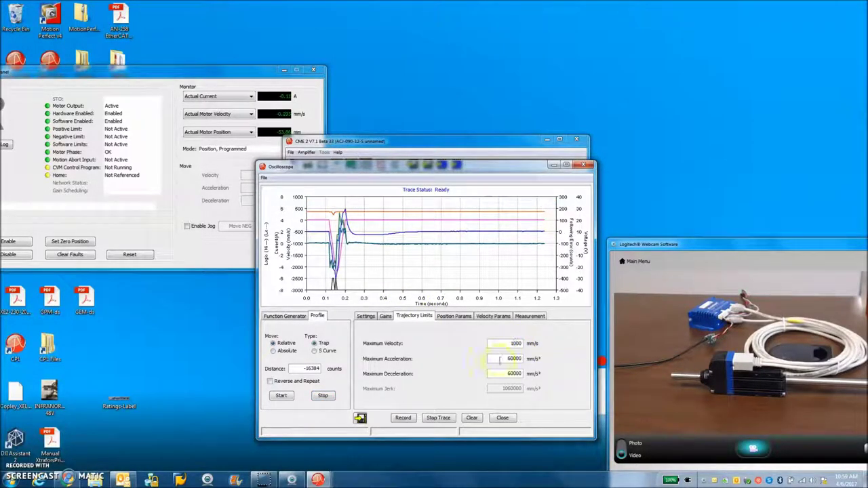
click(306, 368)
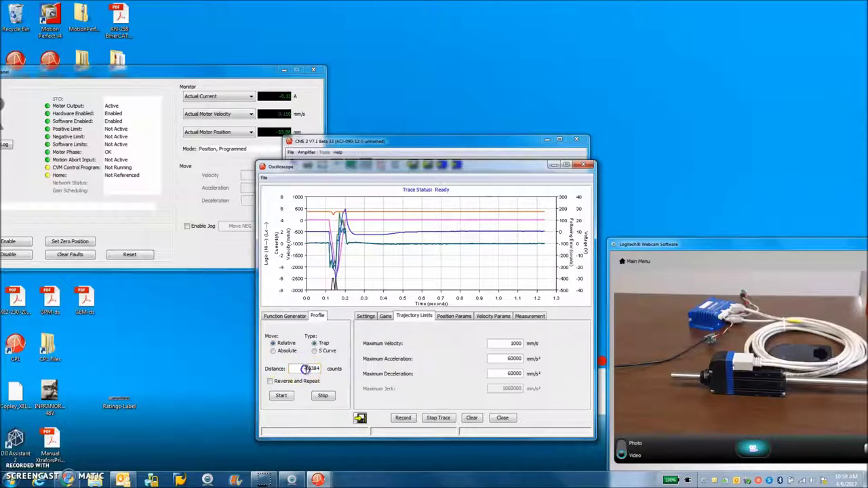
click(282, 396)
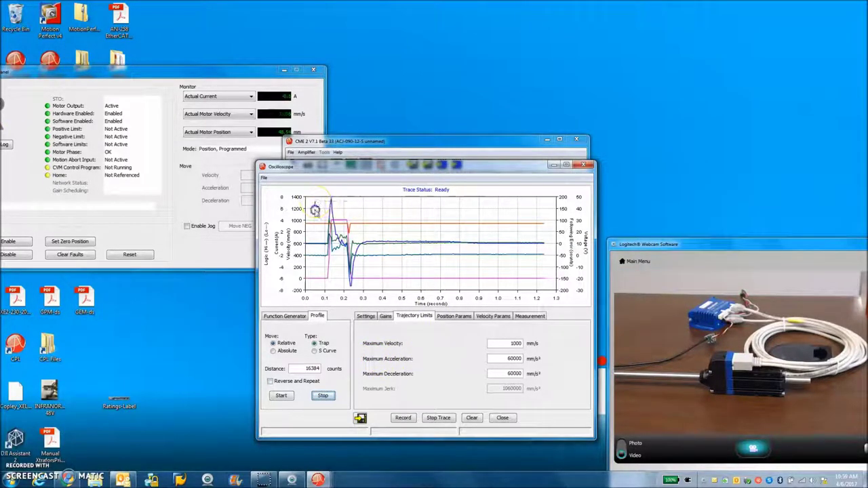
drag(315, 210, 406, 298)
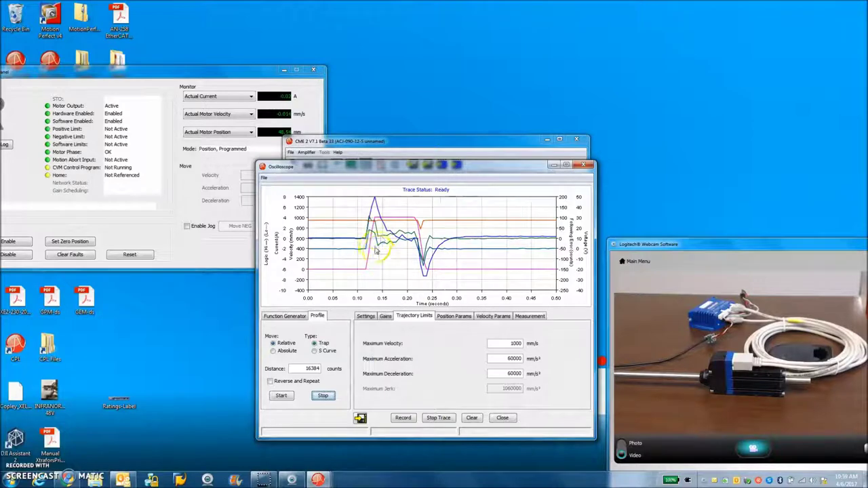